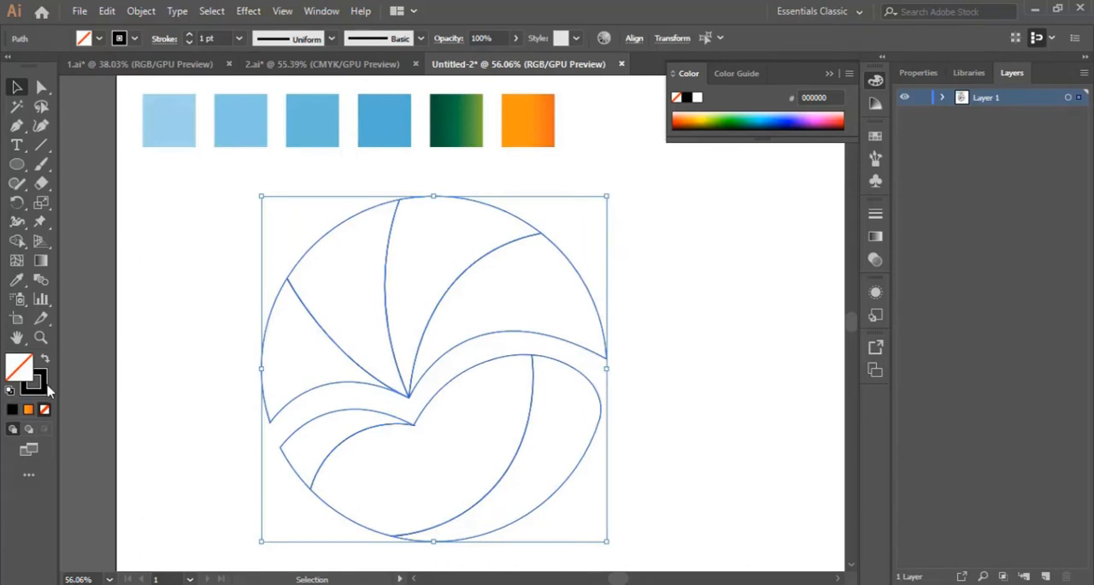
{"action": "left_click", "coordinate": [14, 410]}
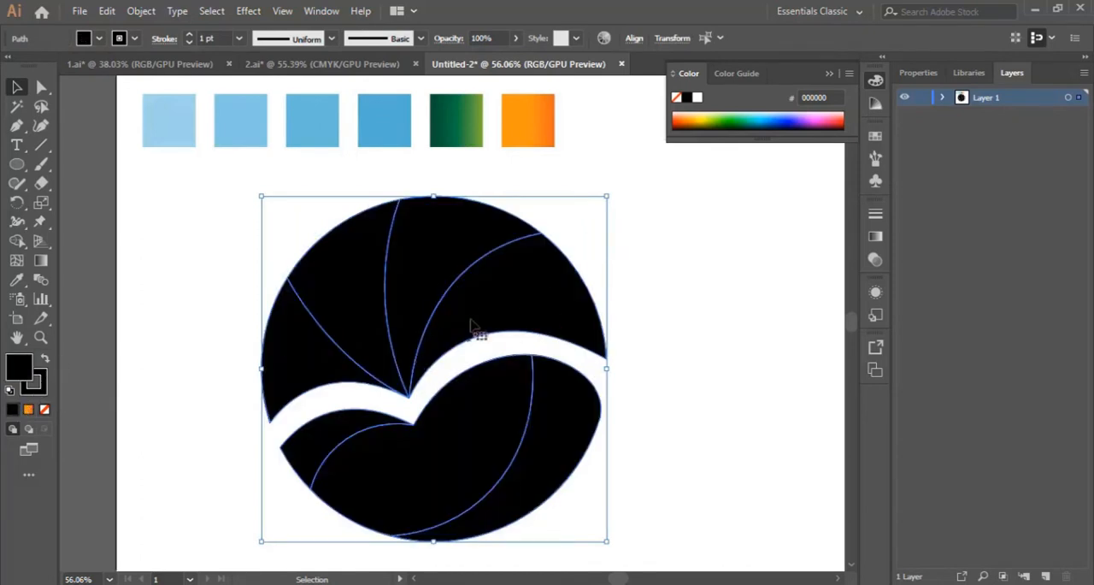
{"action": "left_click", "coordinate": [665, 319]}
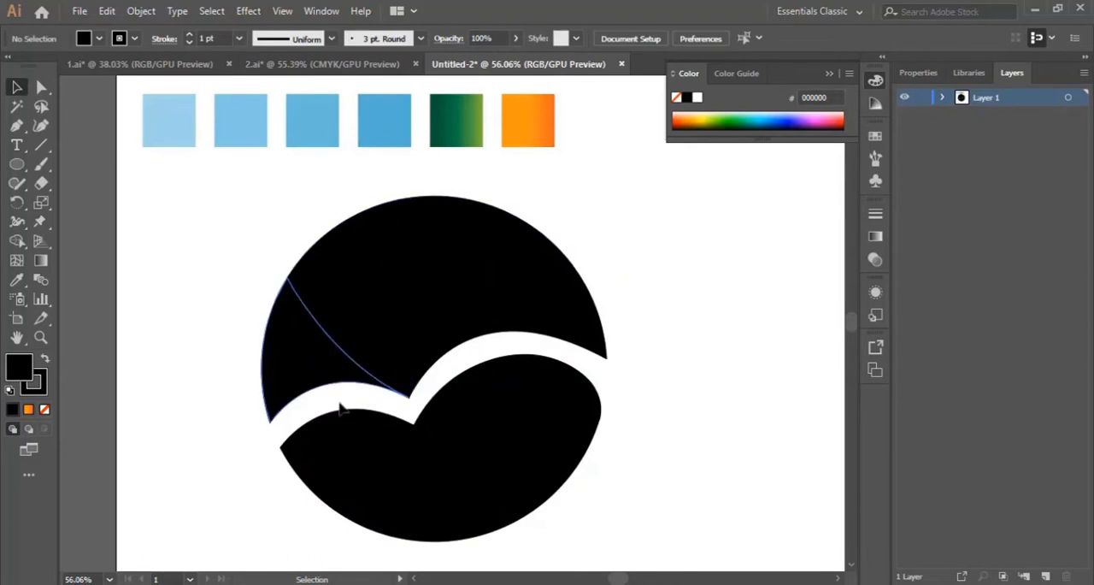
{"action": "key", "text": "ctrl+z"}
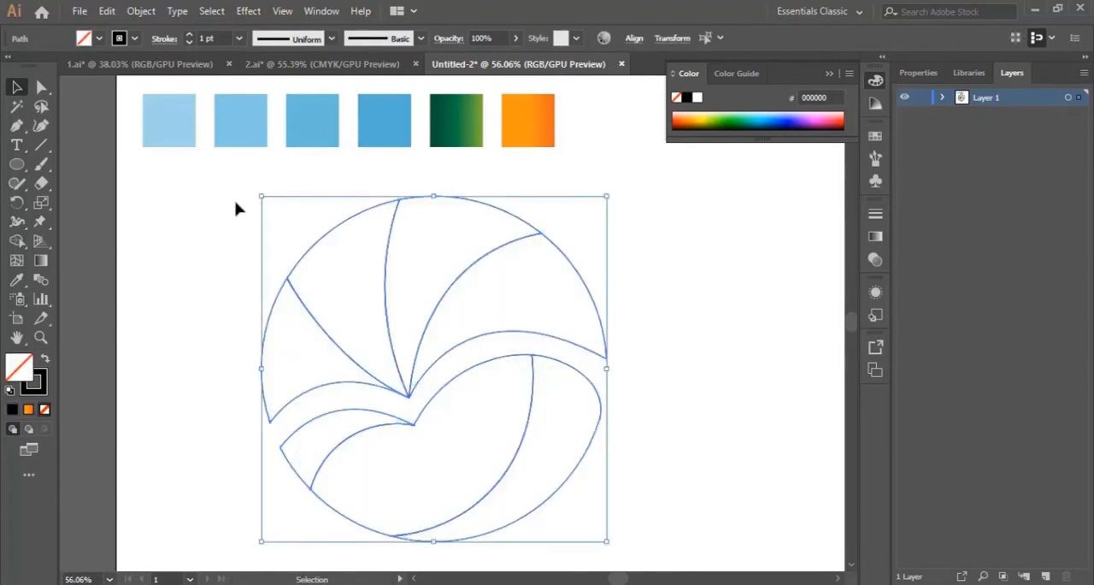
Select all the logo outlines and use the Shape Builder with a black fill and no stroke to fill all seven enclosed regions
{"action": "left_click_drag", "start_coordinate": [229, 194], "coordinate": [677, 529]}
{"action": "left_click", "coordinate": [18, 241]}
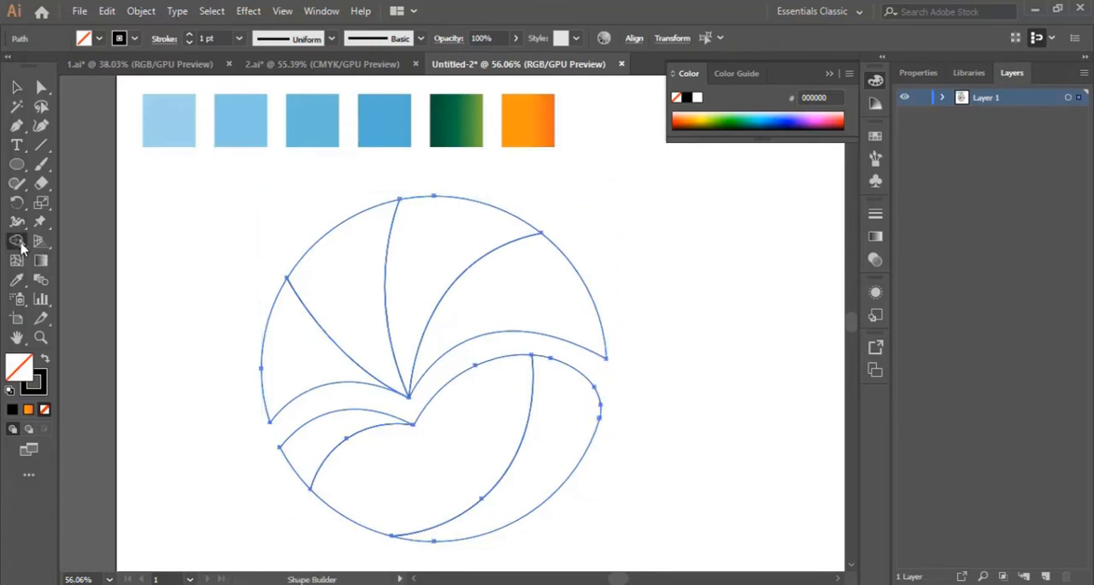
{"action": "left_click", "coordinate": [44, 360]}
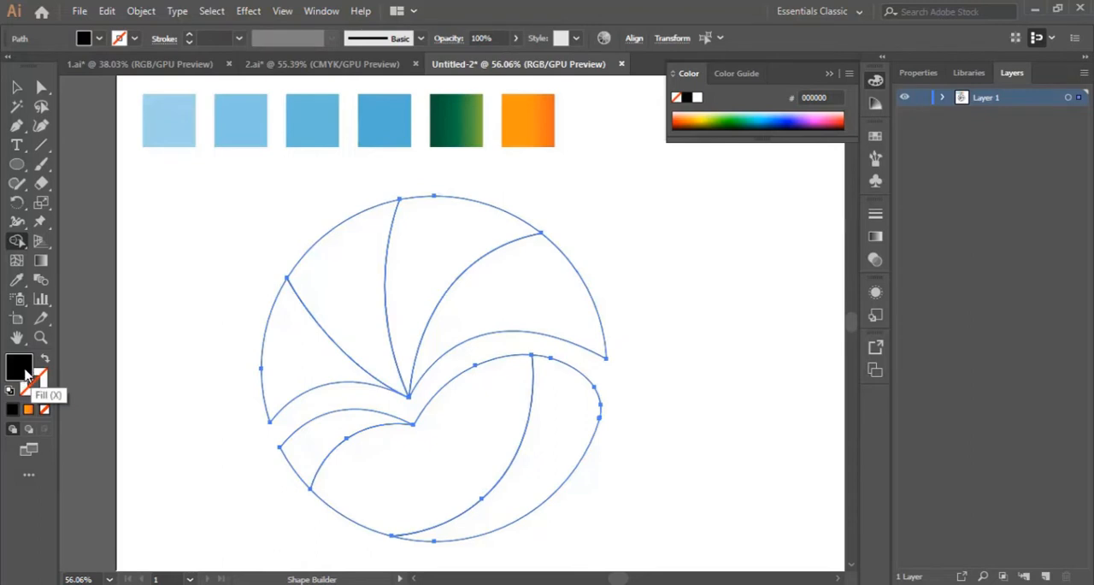
{"action": "left_click", "coordinate": [568, 436]}
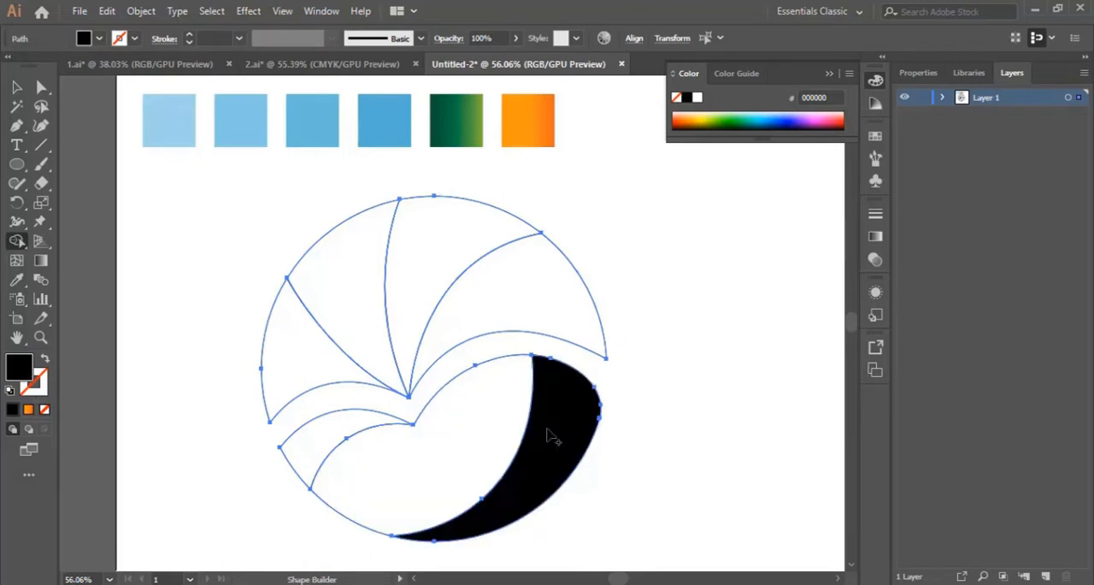
{"action": "left_click", "coordinate": [440, 433]}
{"action": "left_click", "coordinate": [309, 437]}
{"action": "left_click", "coordinate": [293, 373]}
{"action": "left_click", "coordinate": [329, 302]}
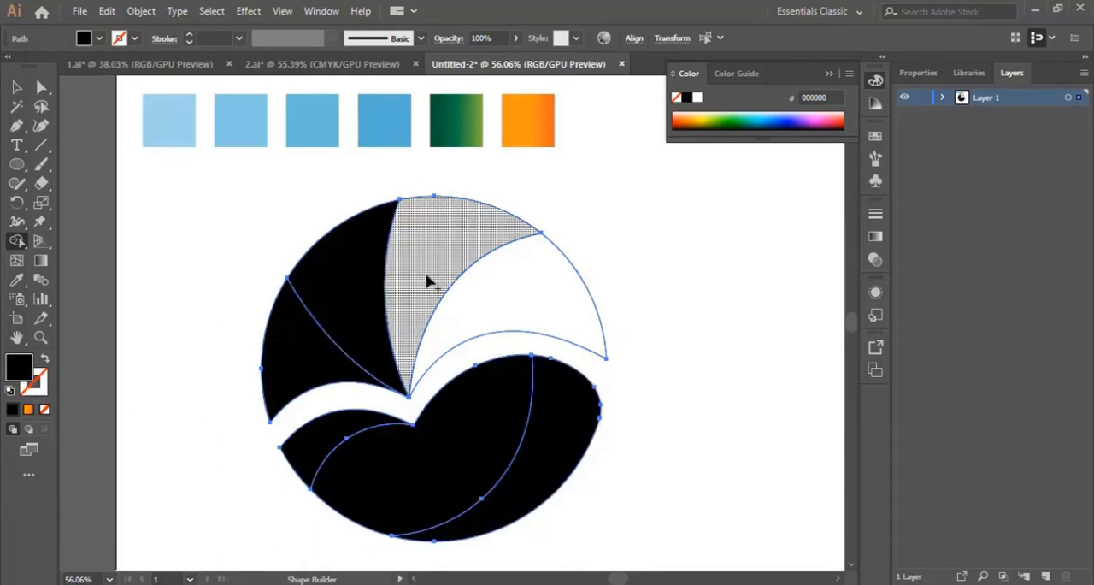
{"action": "left_click", "coordinate": [431, 282]}
{"action": "left_click", "coordinate": [524, 310]}
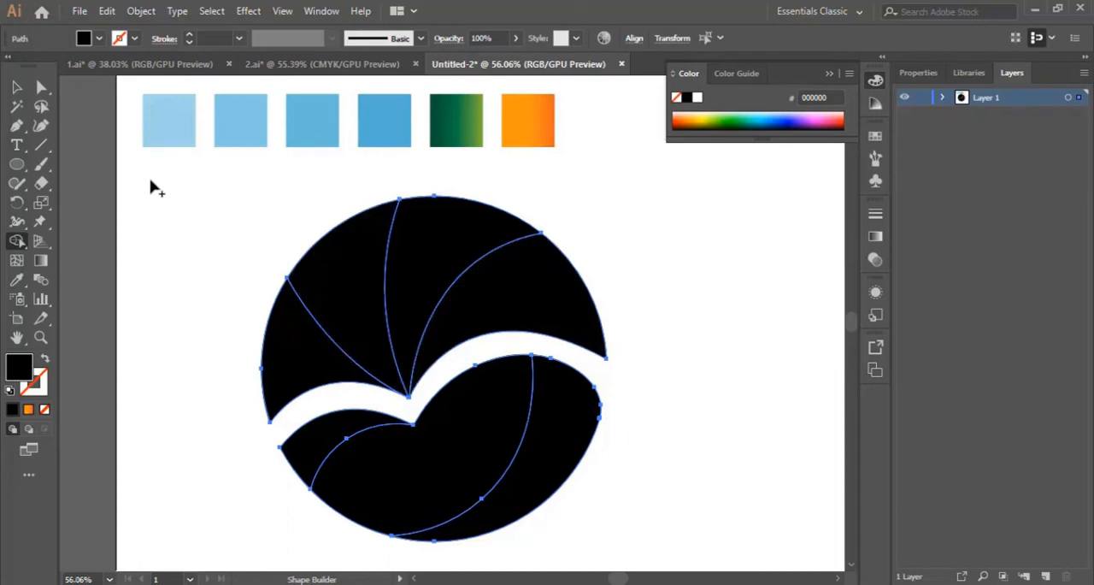
{"action": "left_click", "coordinate": [17, 87]}
{"action": "left_click", "coordinate": [681, 367]}
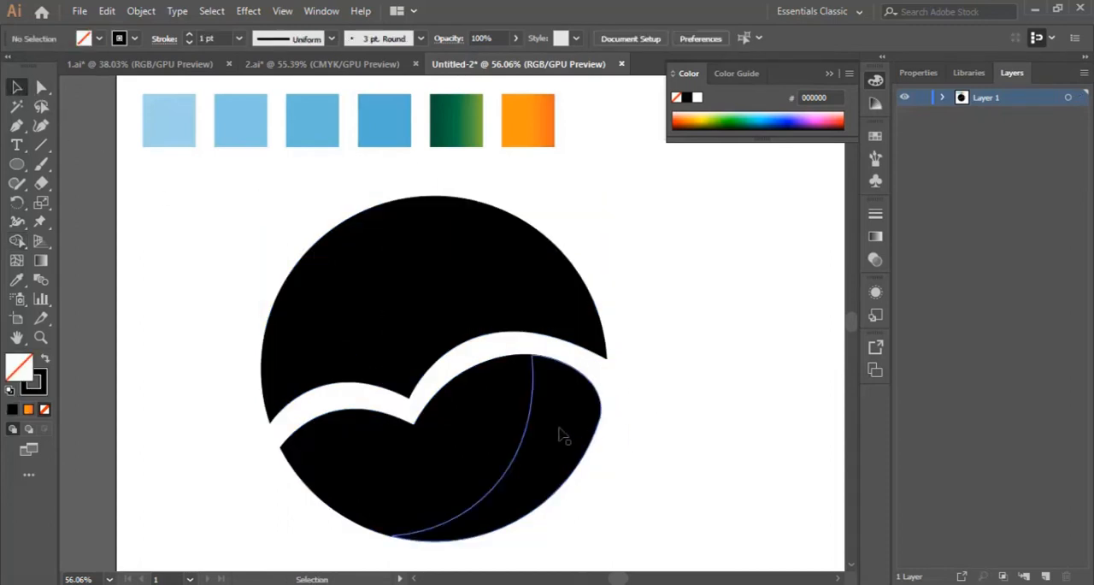
Color the rightmost segment of the upper circle with the lightest blue sample using the Eyedropper
{"action": "left_click", "coordinate": [533, 294]}
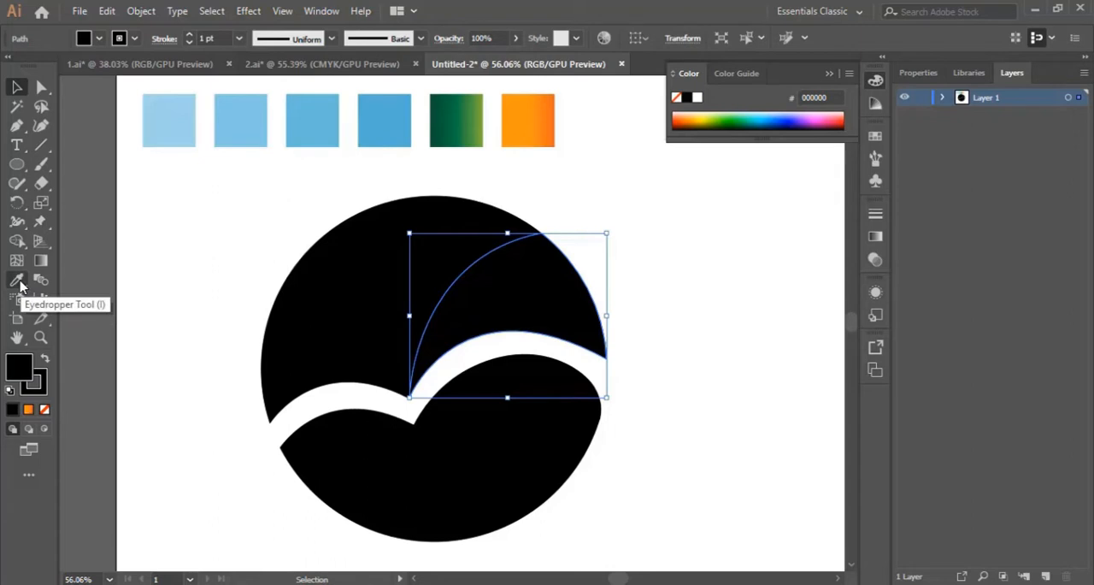
{"action": "left_click", "coordinate": [19, 281]}
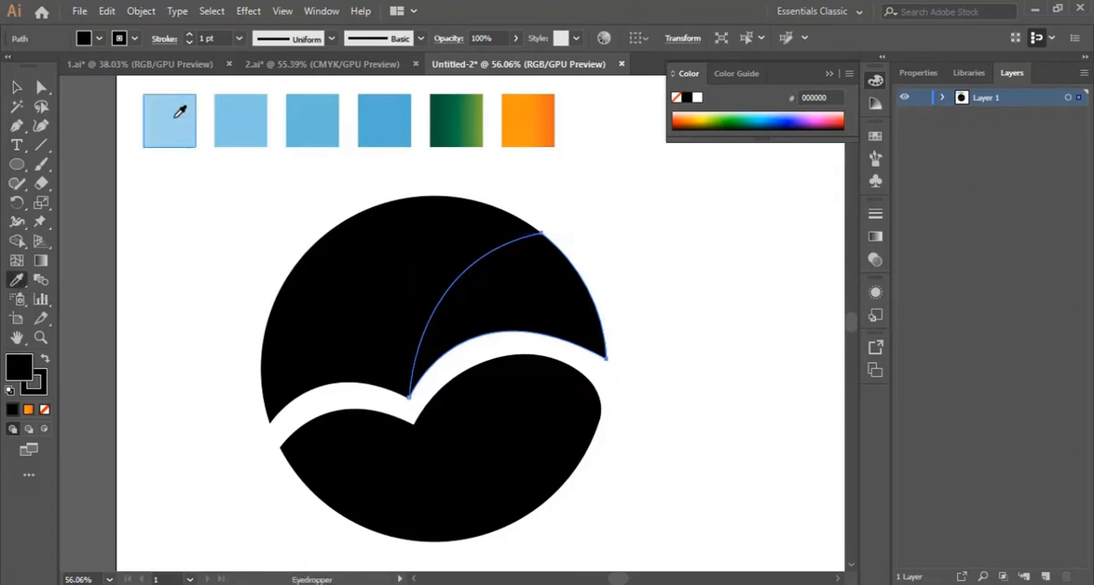
{"action": "left_click", "coordinate": [175, 119]}
{"action": "left_click", "coordinate": [15, 86]}
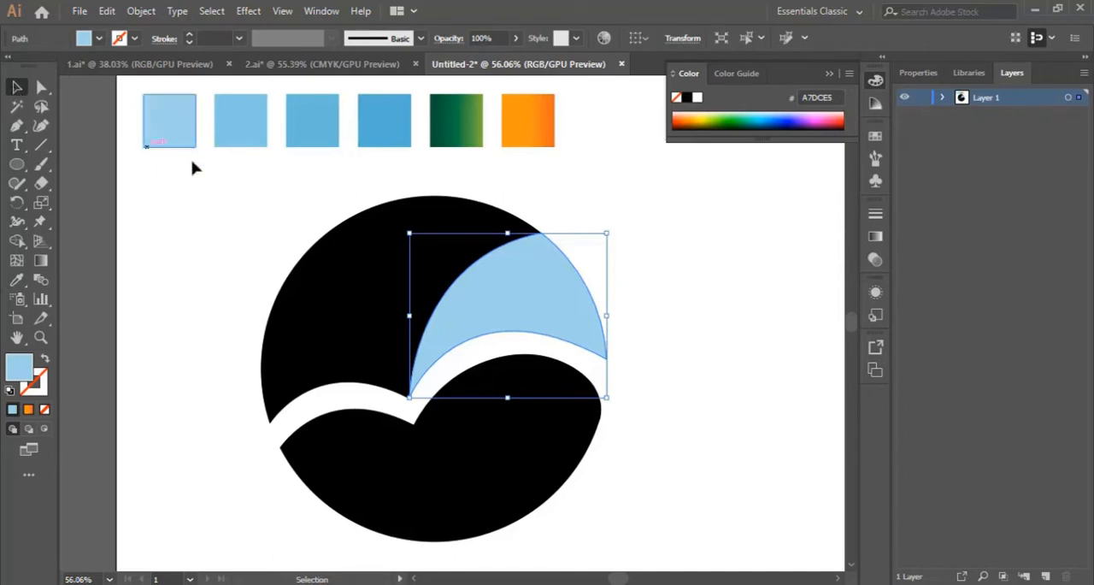
Color the upper circle's second segment from the right with the second-lightest blue sample
{"action": "left_click", "coordinate": [459, 214]}
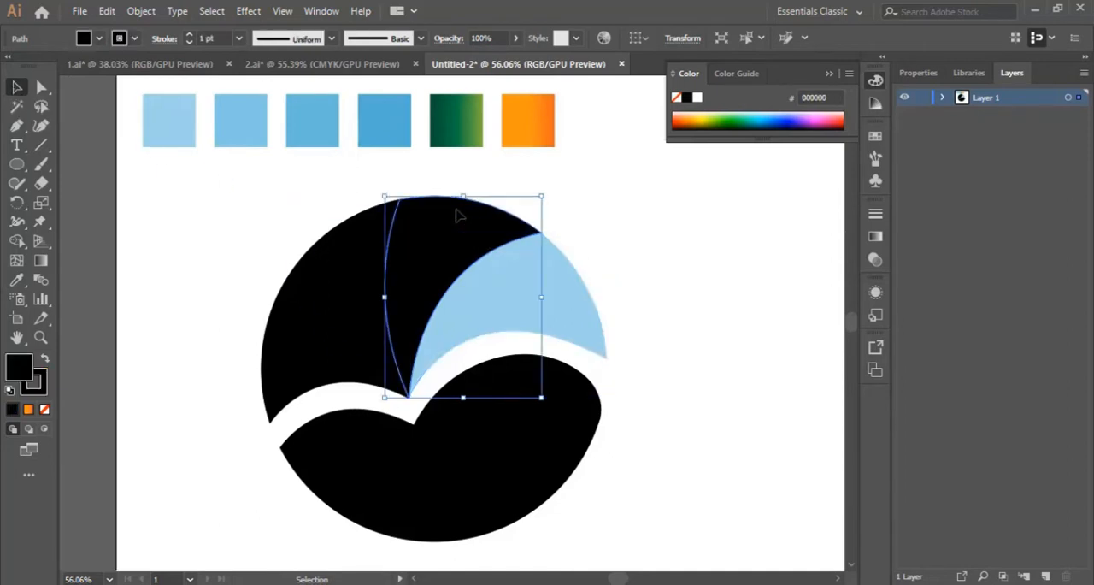
{"action": "left_click", "coordinate": [16, 279]}
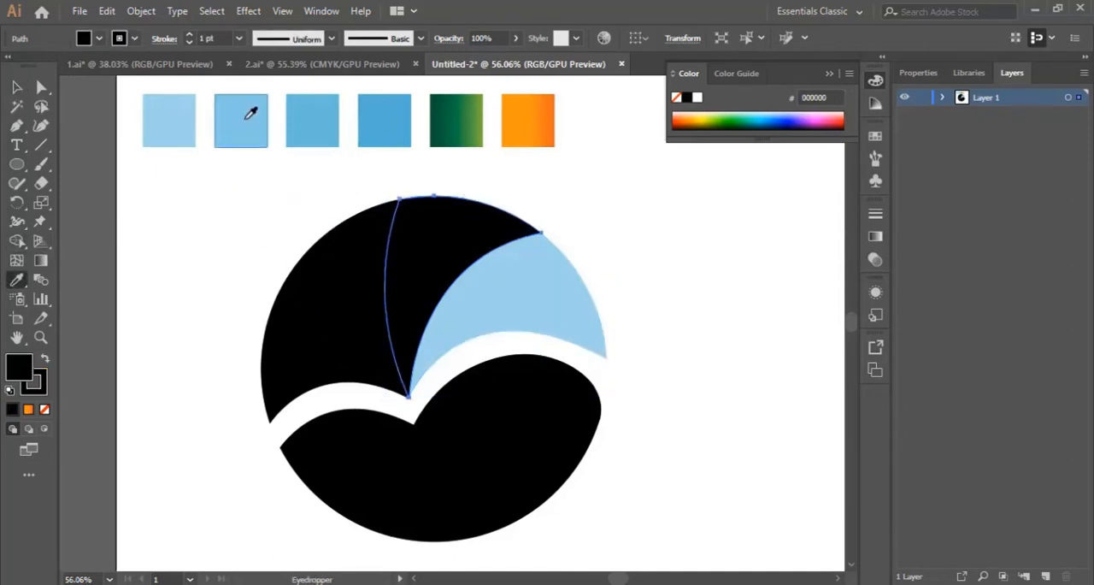
{"action": "left_click", "coordinate": [238, 126]}
{"action": "left_click", "coordinate": [14, 88]}
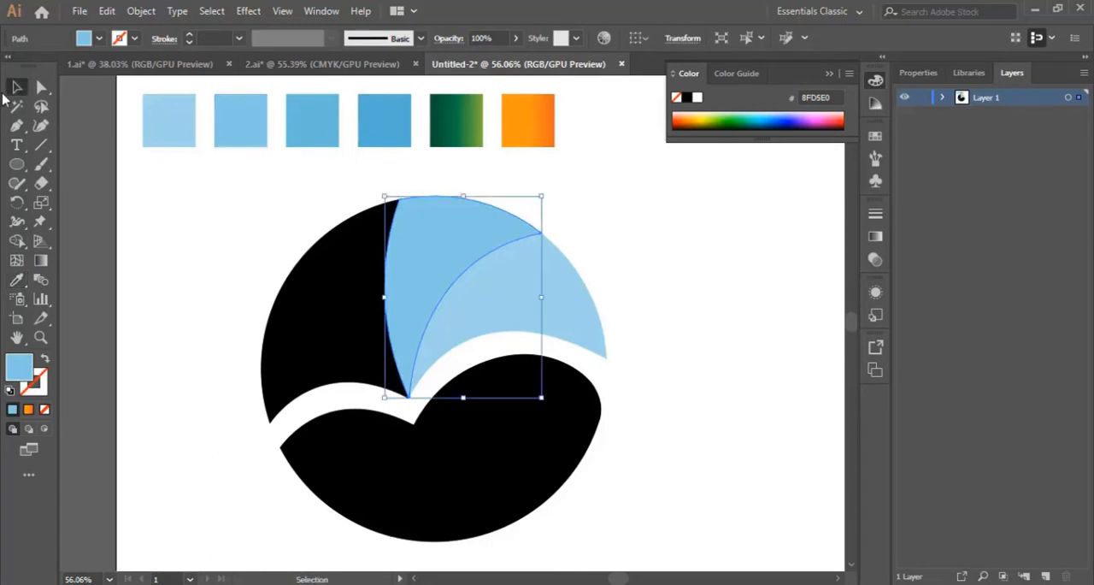
Color the upper circle's third segment from the right with the third blue sample
{"action": "left_click", "coordinate": [341, 274]}
{"action": "left_click", "coordinate": [16, 280]}
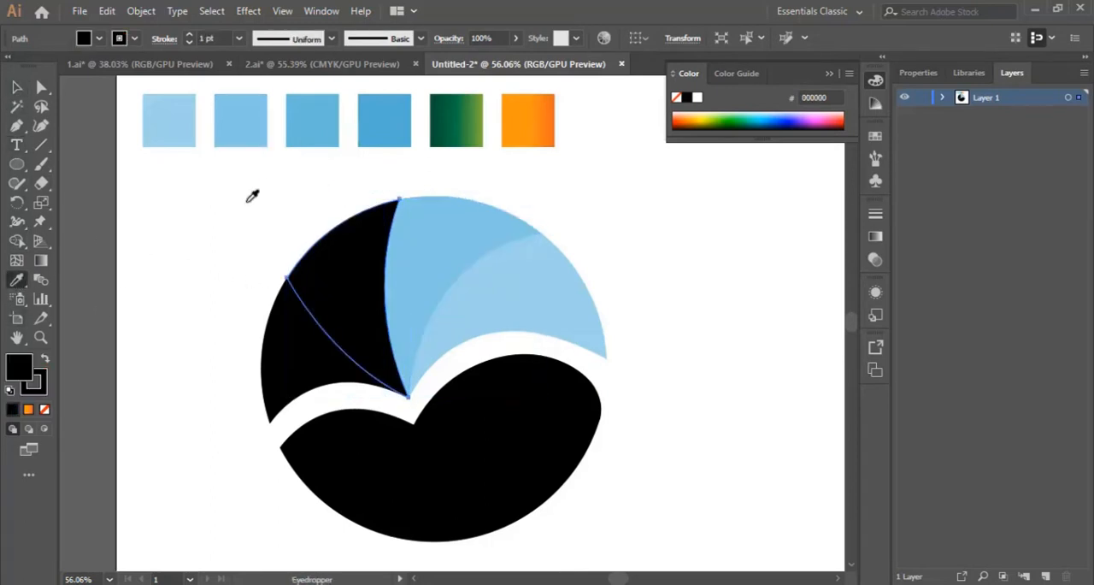
{"action": "left_click", "coordinate": [315, 125]}
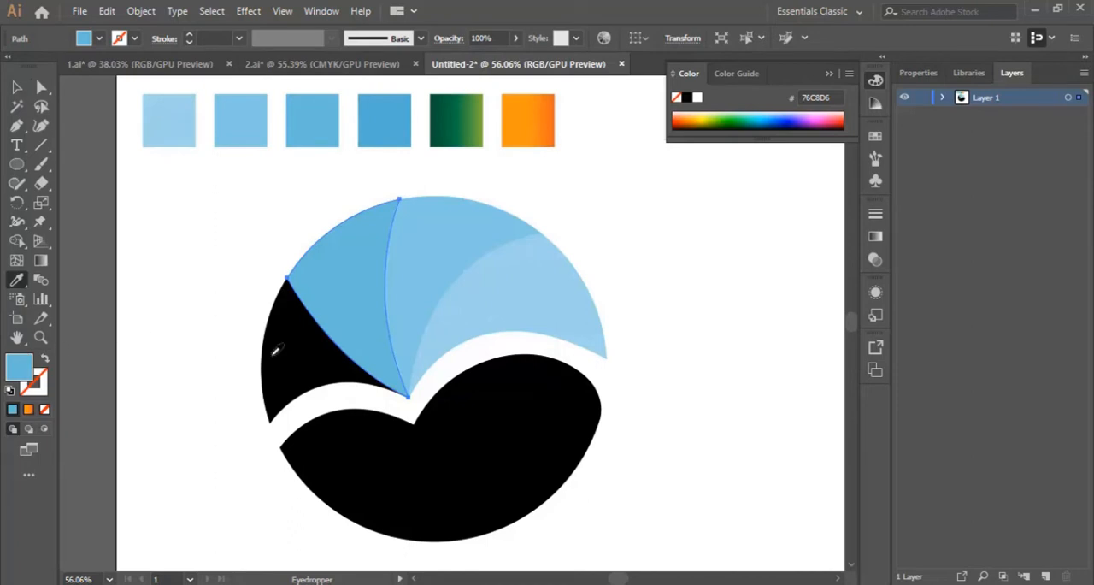
{"action": "left_click", "coordinate": [17, 88]}
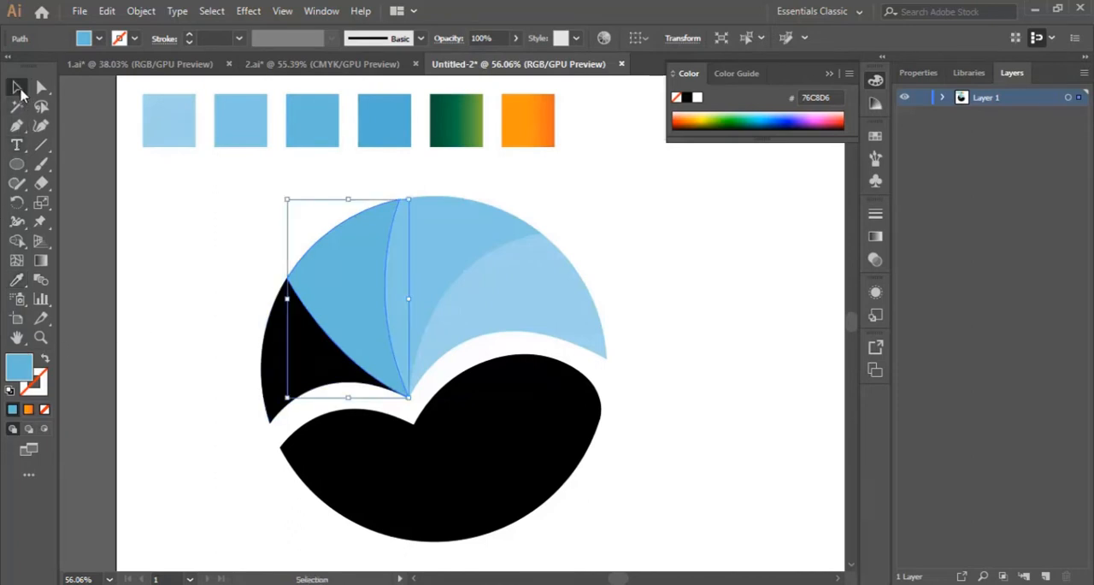
Color the leftmost segment of the upper circle with the darkest blue sample and deselect it
{"action": "left_click", "coordinate": [286, 373]}
{"action": "left_click", "coordinate": [17, 279]}
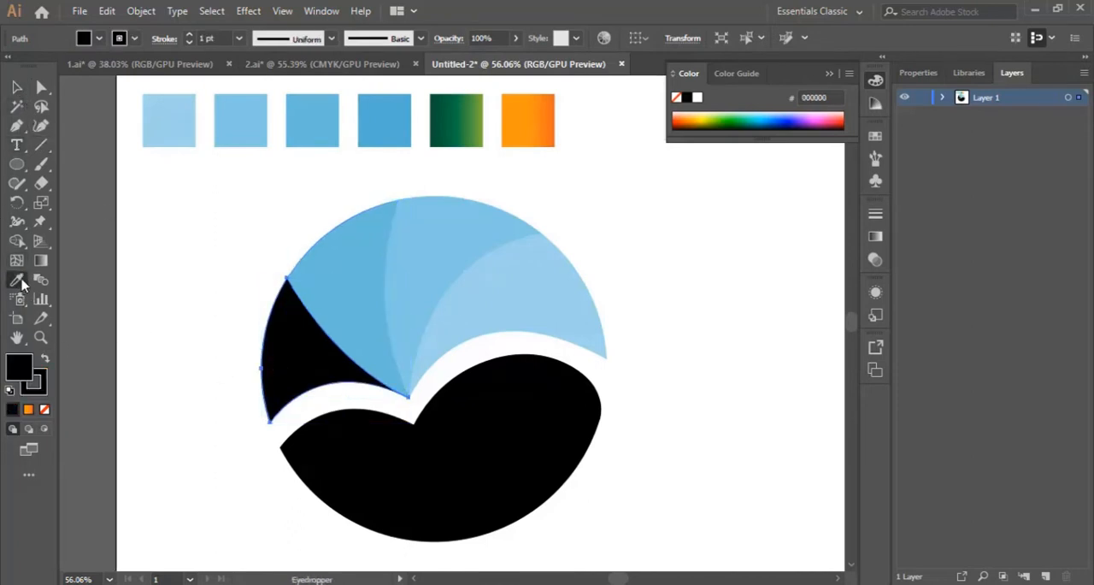
{"action": "left_click", "coordinate": [382, 124]}
{"action": "left_click", "coordinate": [17, 88]}
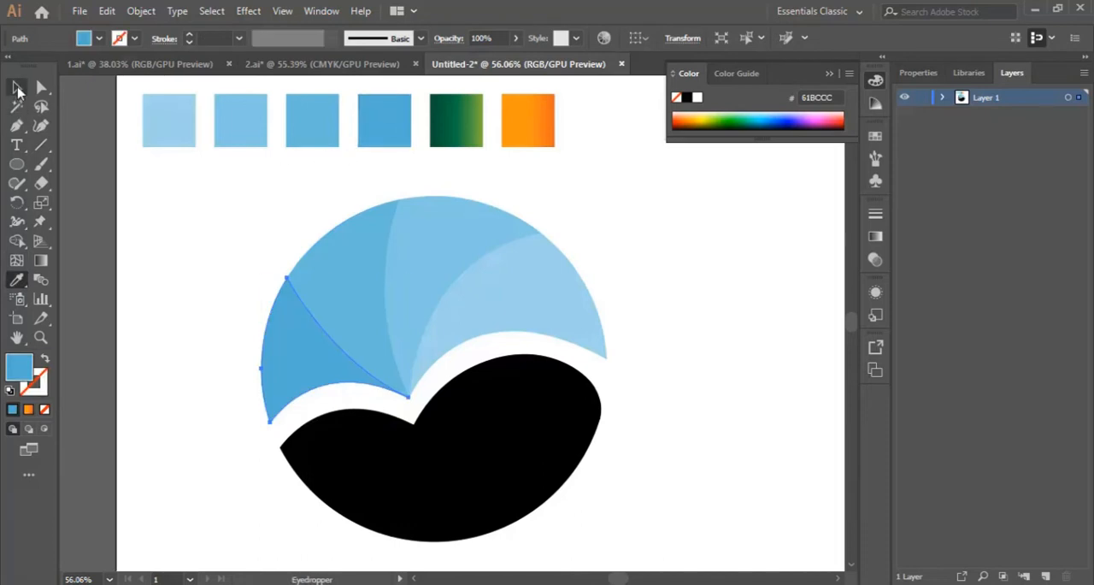
{"action": "left_click", "coordinate": [664, 296]}
{"action": "left_click", "coordinate": [547, 293]}
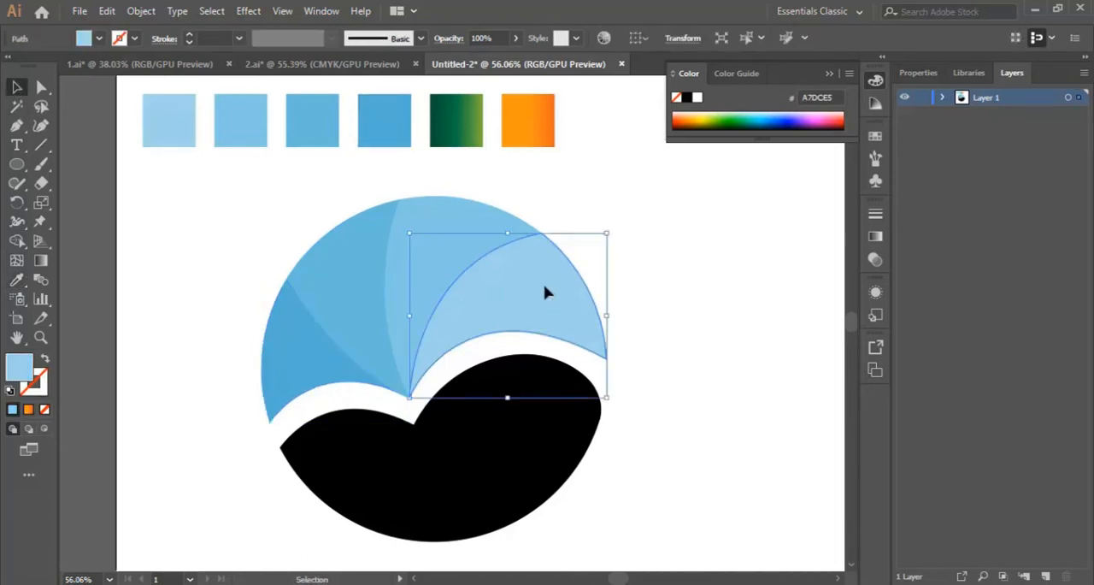
{"action": "left_click", "coordinate": [17, 280]}
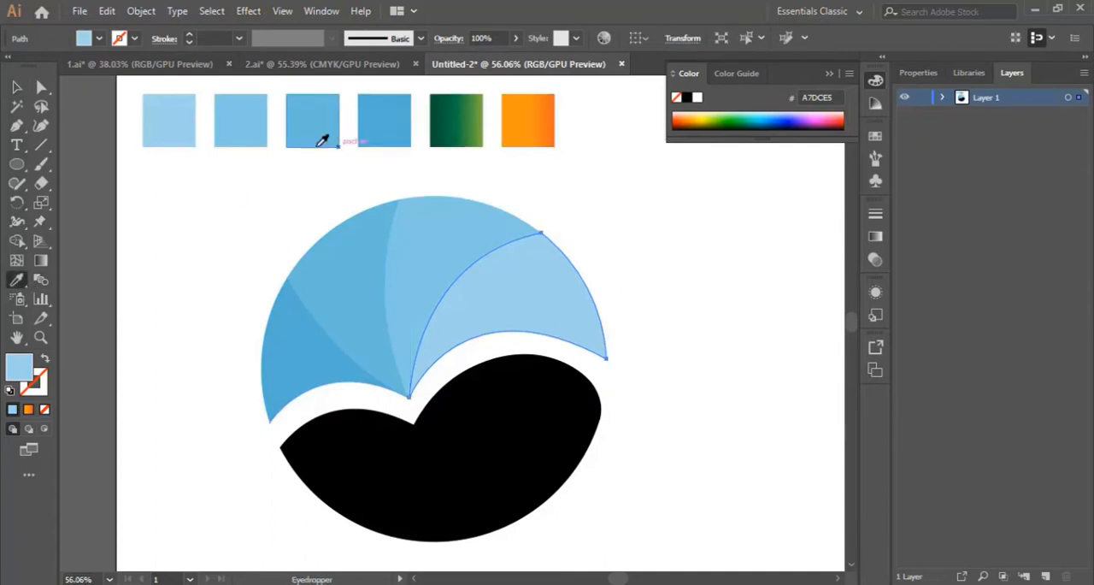
{"action": "left_click", "coordinate": [17, 88]}
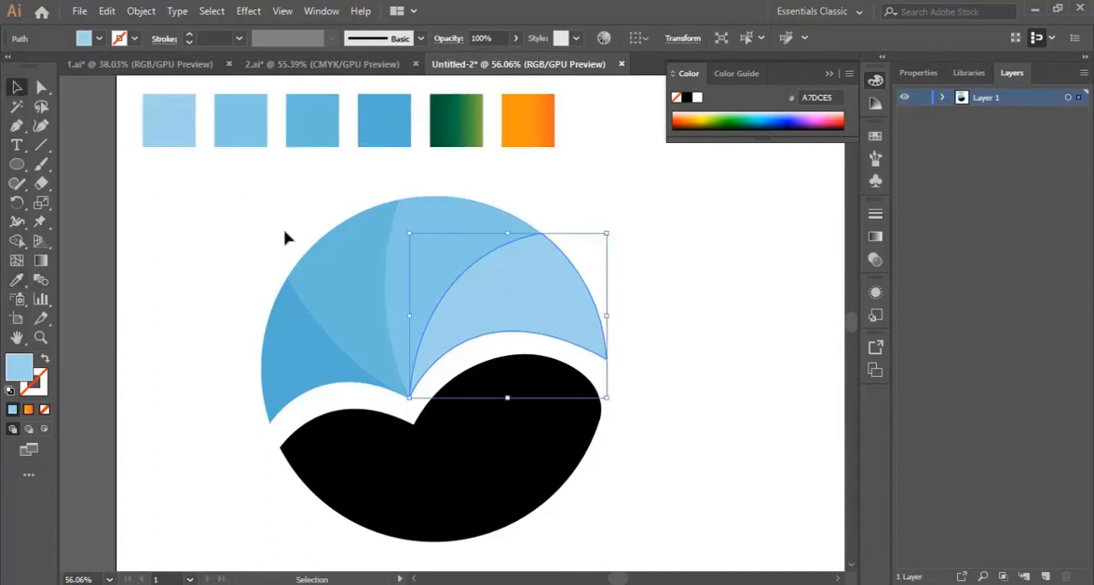
{"action": "left_click", "coordinate": [671, 322]}
Fill the right-hand crescent of the lower leaf shape with the green gradient sample using the Eyedropper
{"action": "scroll", "coordinate": [671, 329], "scroll_direction": "down", "scroll_amount": 2}
{"action": "left_click", "coordinate": [557, 340]}
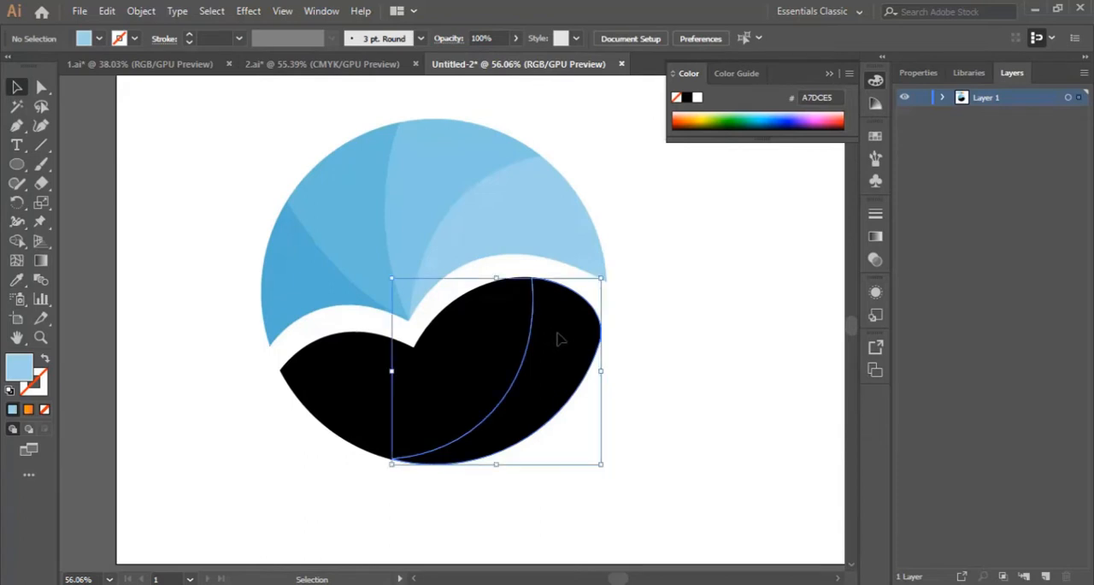
{"action": "scroll", "coordinate": [658, 346], "scroll_direction": "up", "scroll_amount": 1}
{"action": "scroll", "coordinate": [659, 346], "scroll_direction": "up", "scroll_amount": 1}
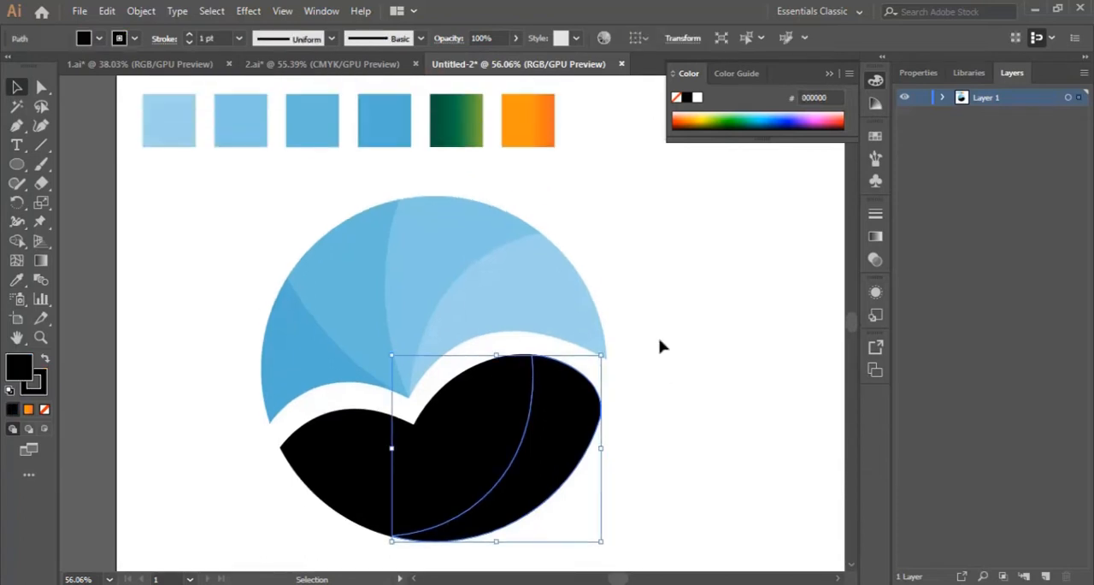
{"action": "left_click", "coordinate": [16, 280]}
{"action": "left_click", "coordinate": [454, 119]}
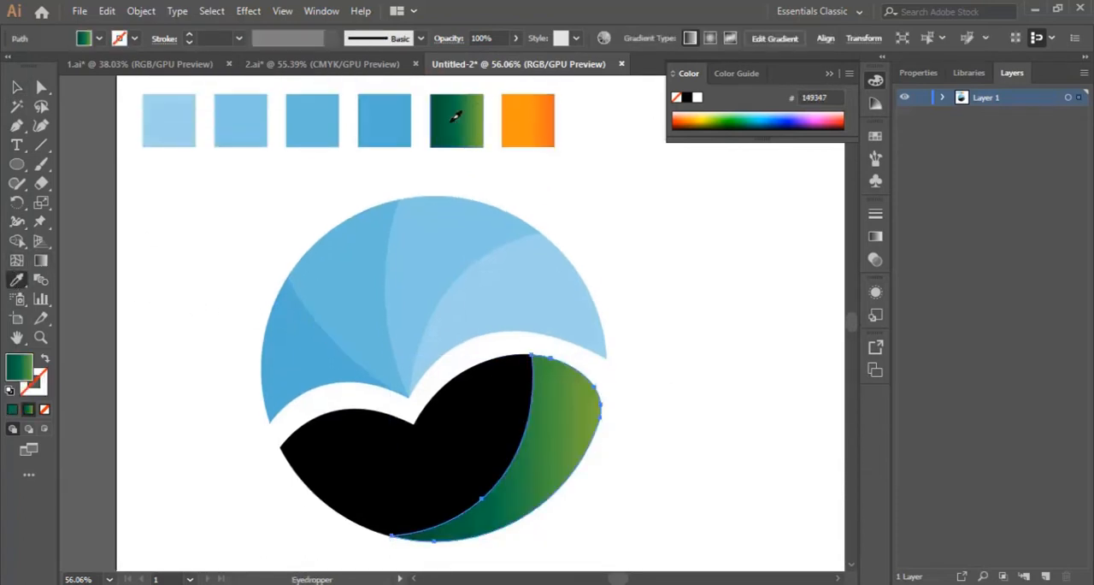
Adjust the right crescent's gradient by moving its light green end stop slightly inward, and deselect the shape
{"action": "scroll", "coordinate": [667, 293], "scroll_direction": "down", "scroll_amount": 1}
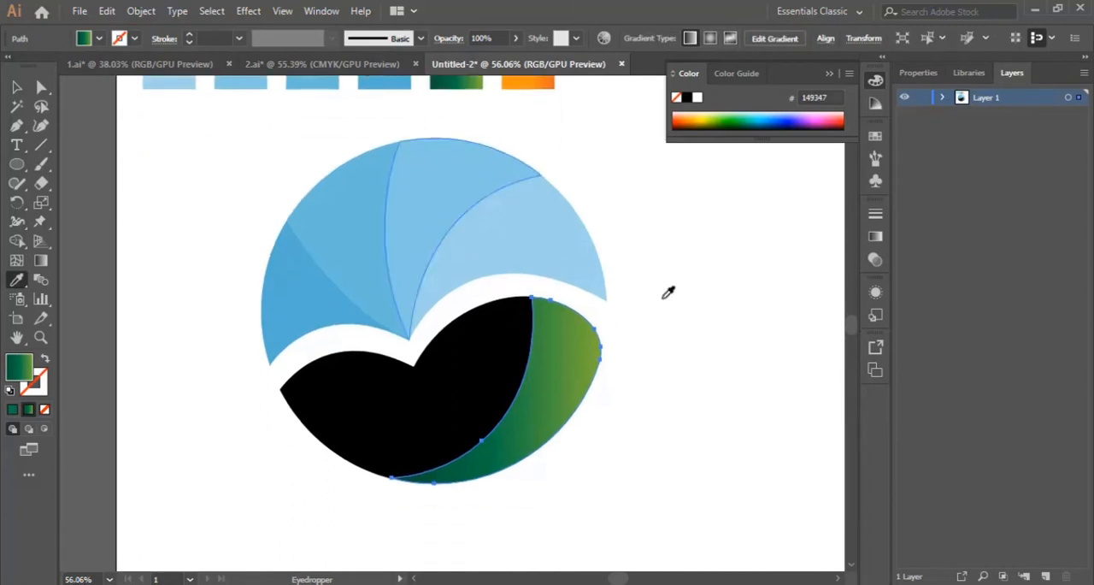
{"action": "left_click", "coordinate": [40, 260]}
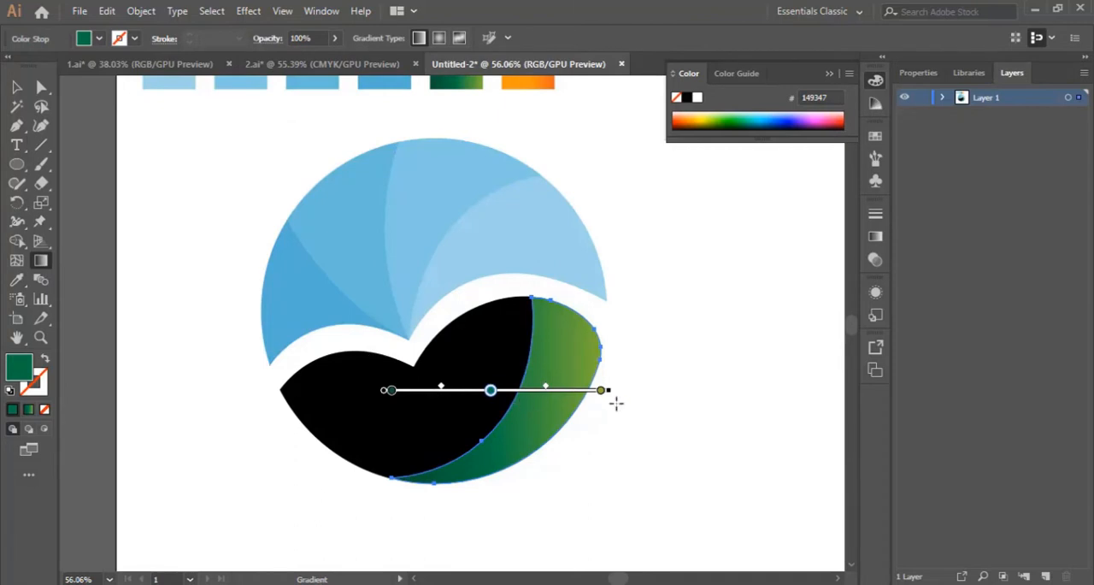
{"action": "left_click_drag", "start_coordinate": [602, 395], "coordinate": [580, 394]}
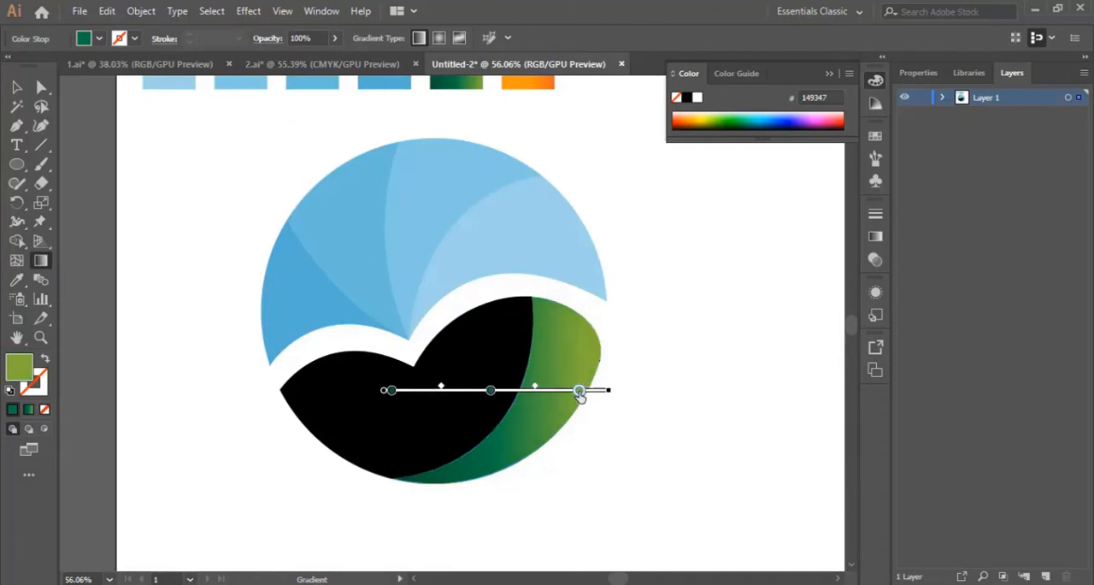
{"action": "mouse_move", "coordinate": [489, 391]}
{"action": "left_mouse_down"}
{"action": "mouse_move", "coordinate": [500, 392]}
{"action": "mouse_move", "coordinate": [490, 391]}
{"action": "left_mouse_up"}
{"action": "left_click", "coordinate": [16, 86]}
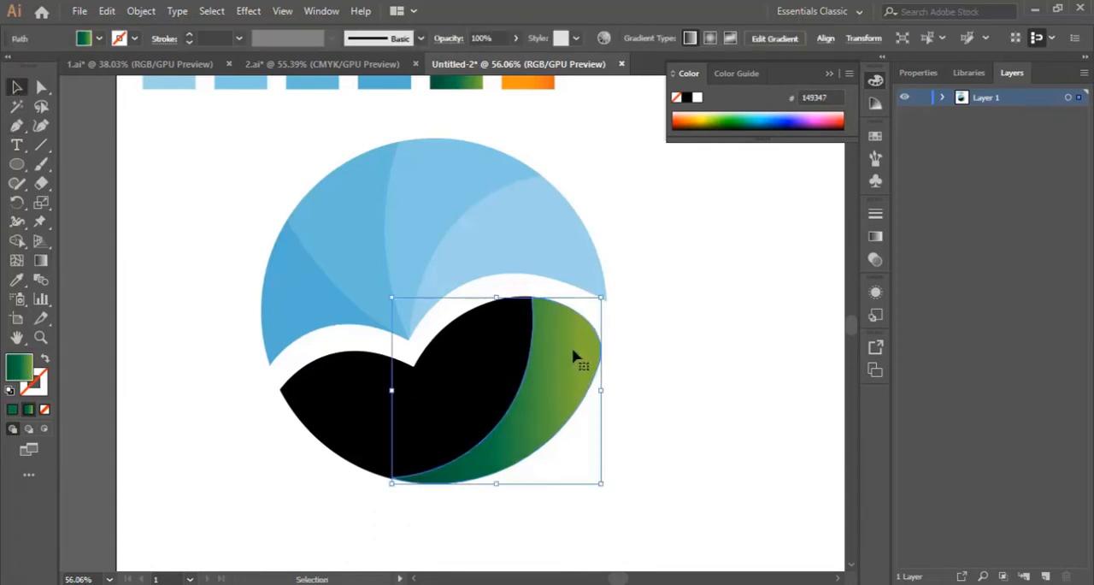
{"action": "left_click", "coordinate": [679, 402]}
Fill the large middle segment of the lower leaf shape with the green gradient and deselect it
{"action": "left_click", "coordinate": [476, 359]}
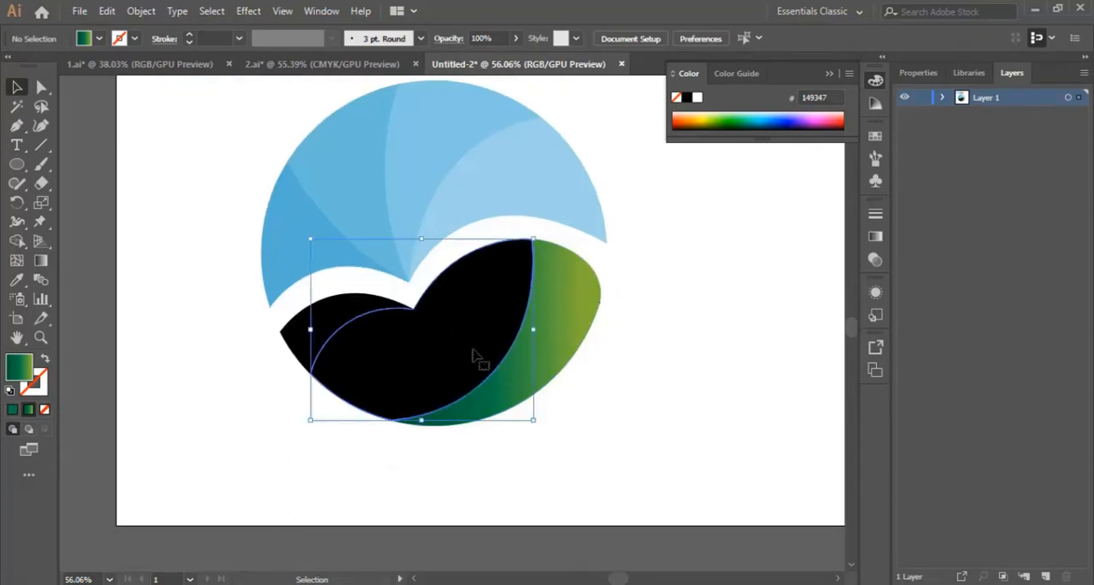
{"action": "scroll", "coordinate": [479, 376], "scroll_direction": "down", "scroll_amount": 1}
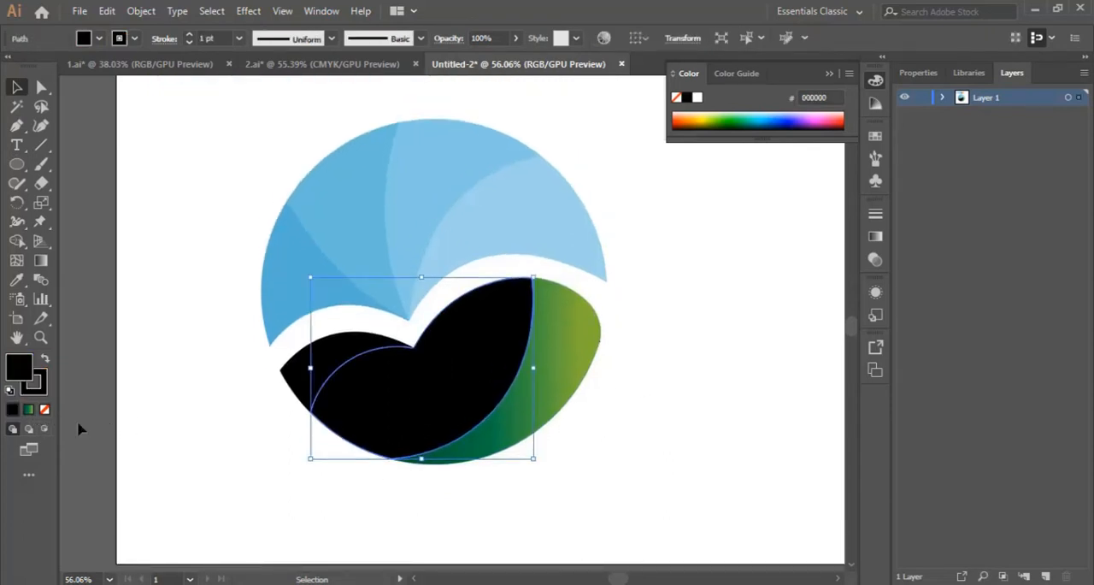
{"action": "scroll", "coordinate": [81, 427], "scroll_direction": "up", "scroll_amount": 3}
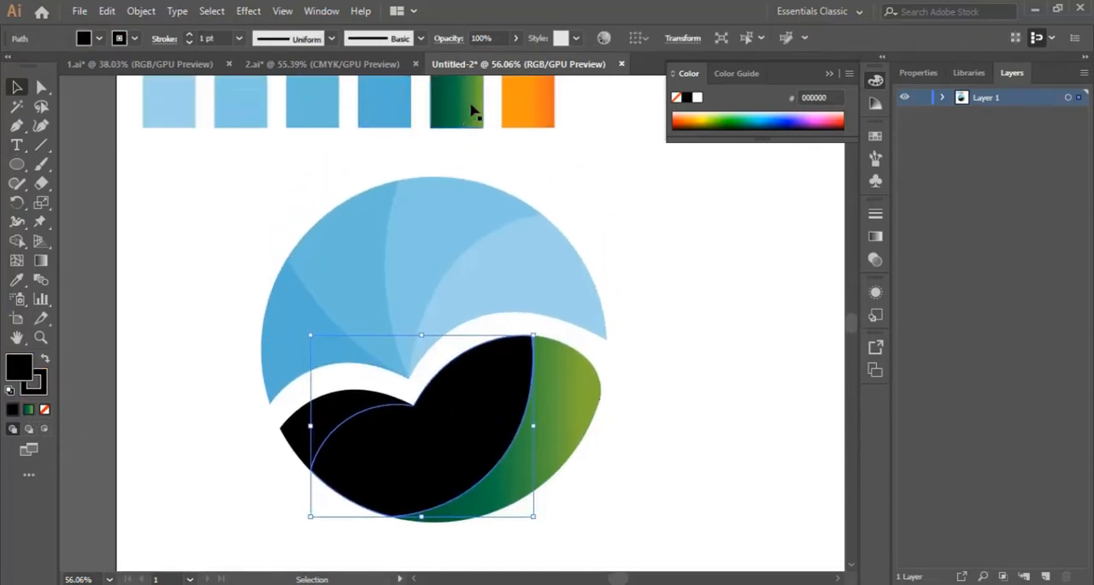
{"action": "left_click", "coordinate": [29, 410]}
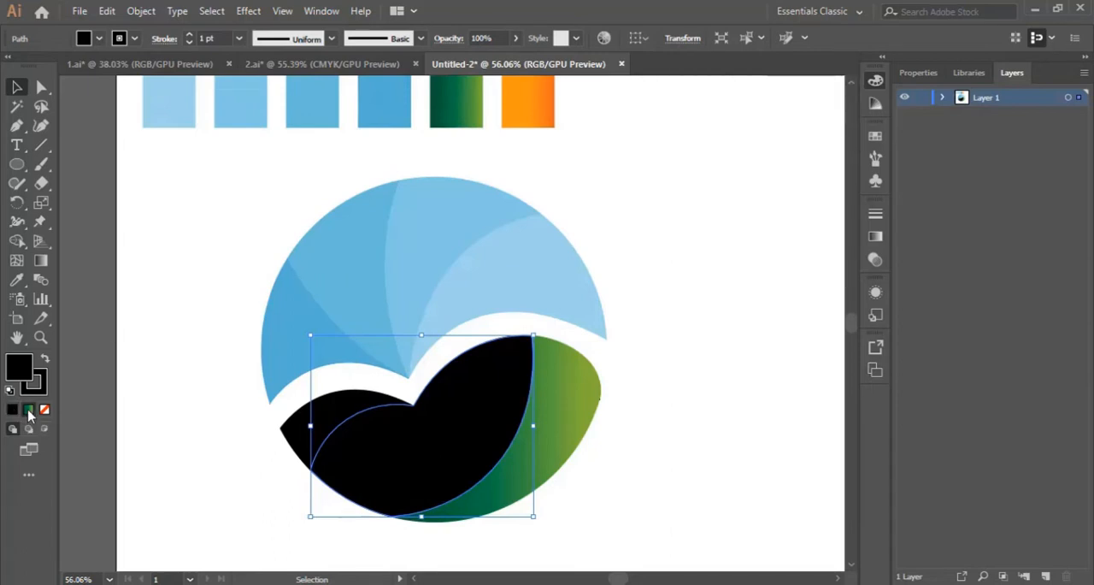
{"action": "left_click", "coordinate": [652, 472]}
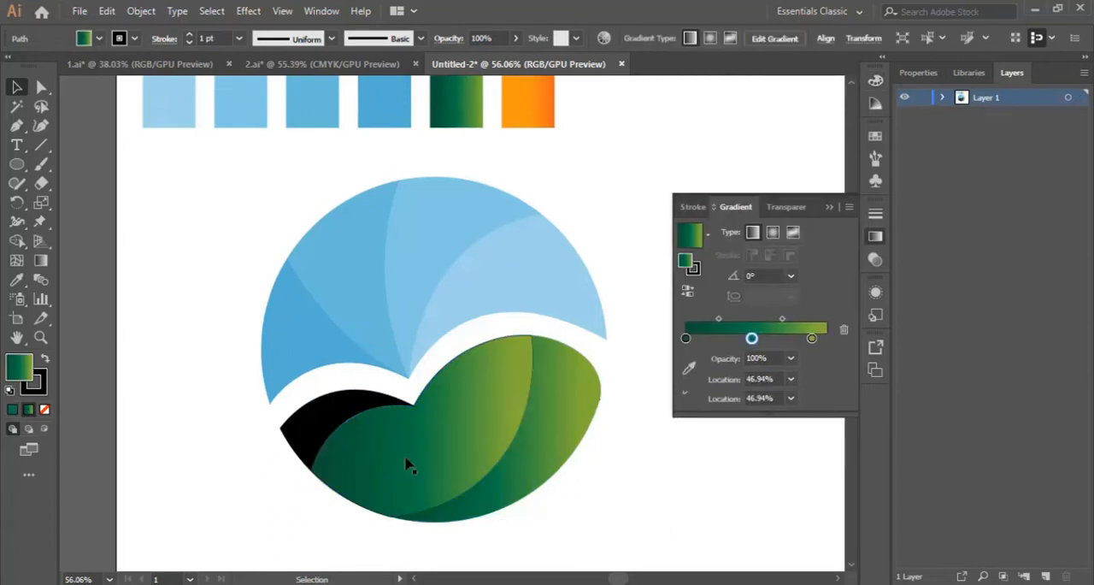
Fill the small left segment of the lower leaf shape with the green gradient and close the gradient settings
{"action": "left_click", "coordinate": [292, 435]}
{"action": "left_click", "coordinate": [29, 410]}
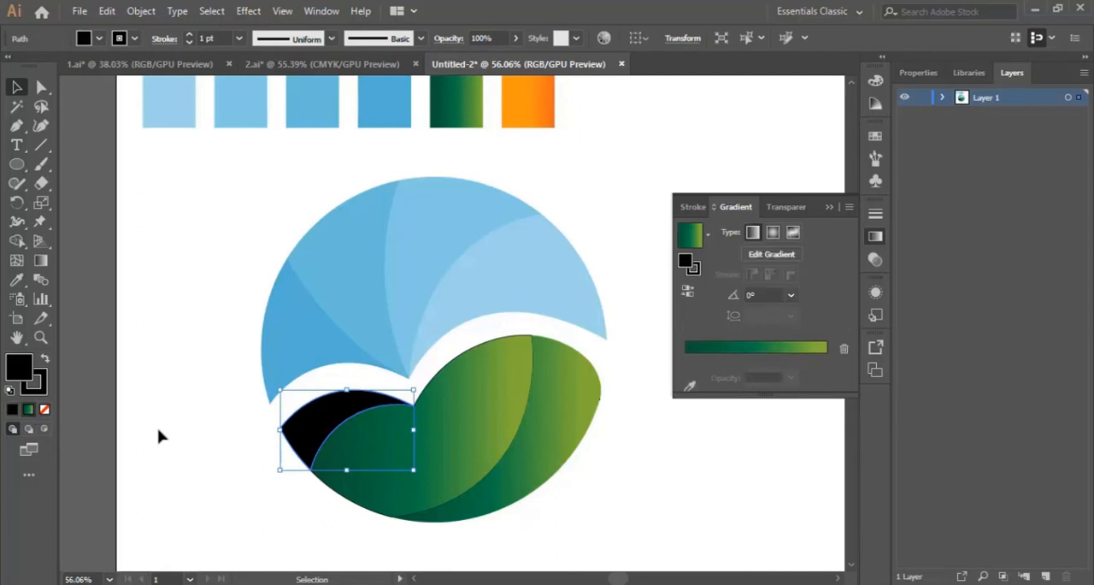
{"action": "left_click", "coordinate": [662, 498]}
{"action": "scroll", "coordinate": [670, 495], "scroll_direction": "down", "scroll_amount": 2}
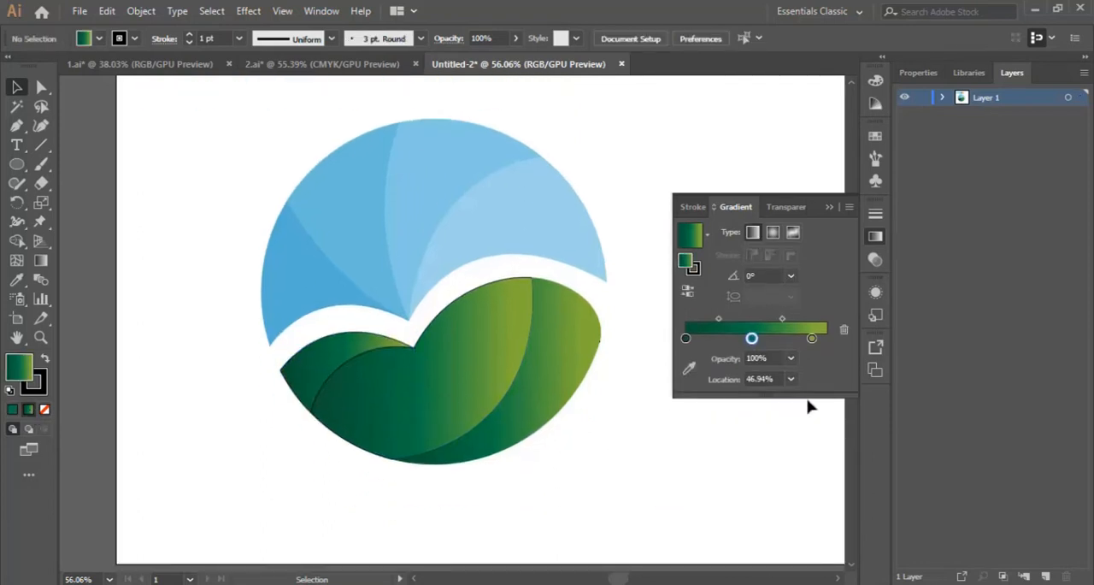
{"action": "left_click", "coordinate": [830, 208]}
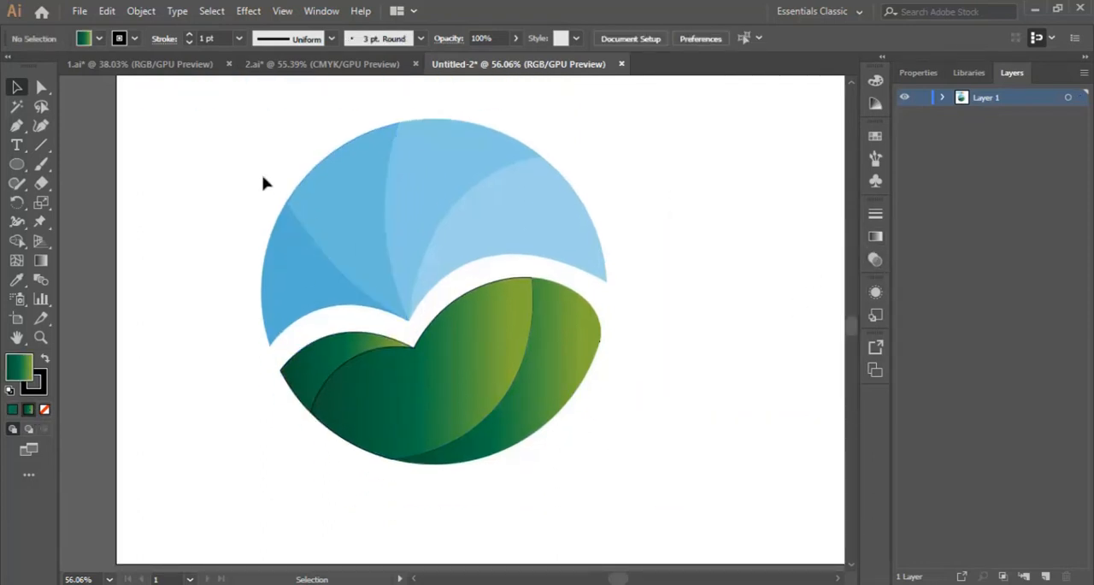
Remove the stroke from all segments of the logo, both blue and green, and deselect them
{"action": "left_click_drag", "start_coordinate": [232, 158], "coordinate": [699, 527]}
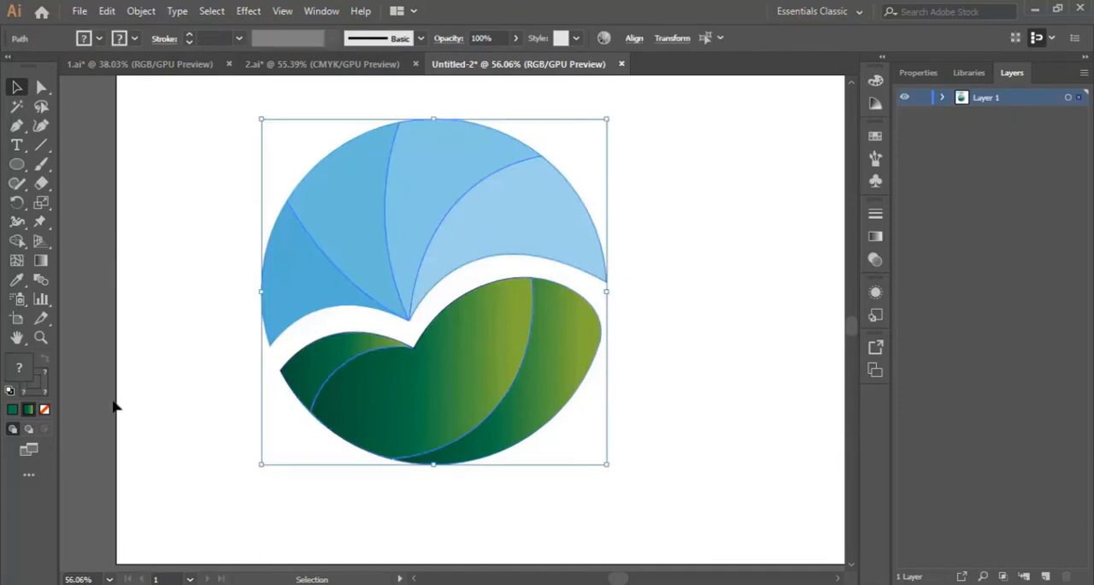
{"action": "left_click", "coordinate": [39, 393]}
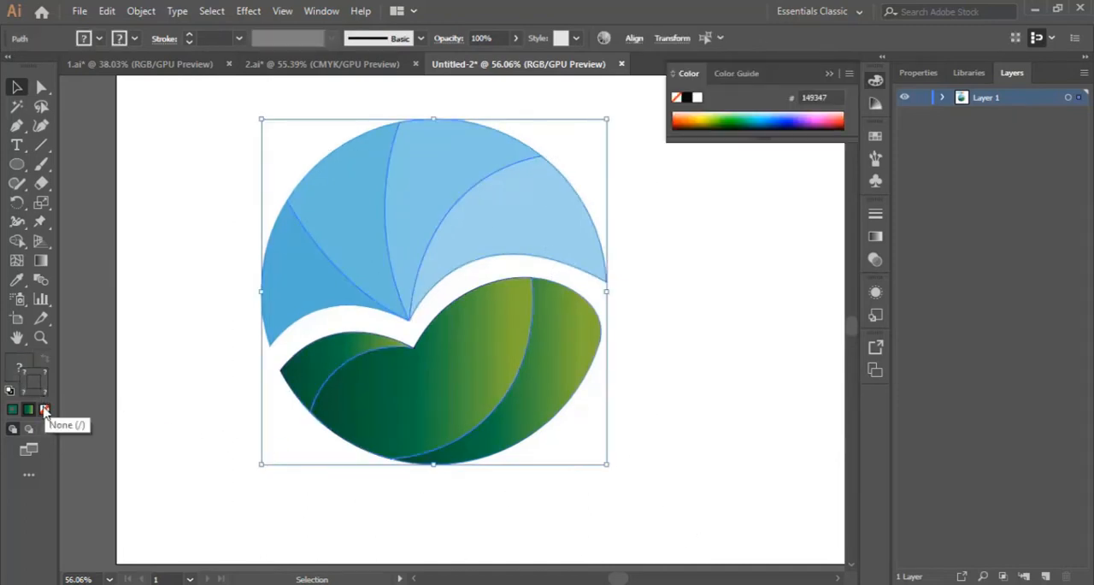
{"action": "left_click", "coordinate": [45, 409]}
{"action": "left_click", "coordinate": [685, 311]}
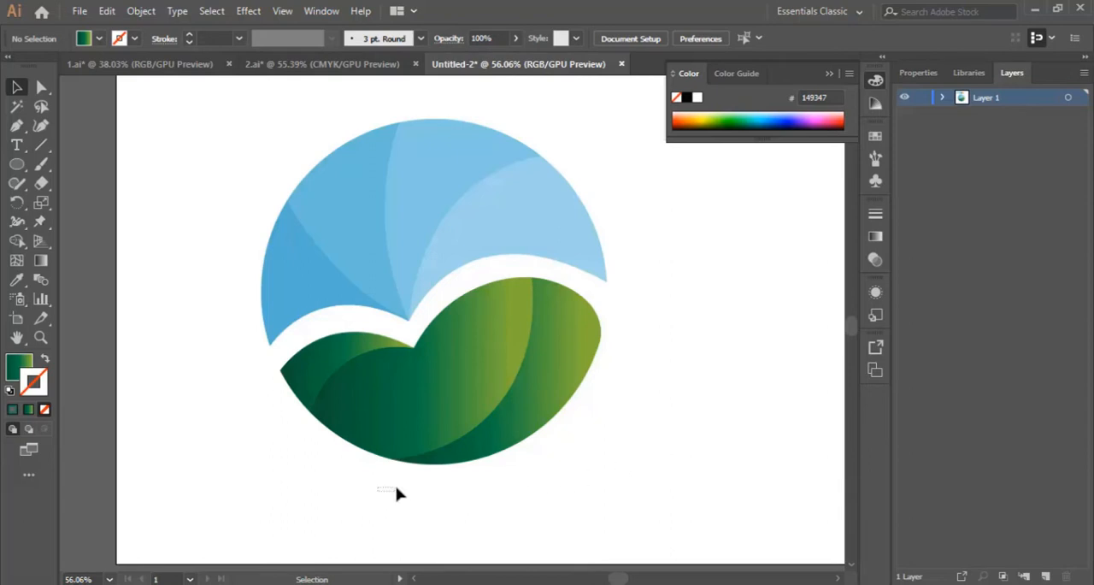
Duplicate the three green leaf segments and place the copy in the empty area to the right of the logo
{"action": "left_click_drag", "start_coordinate": [310, 486], "coordinate": [614, 352]}
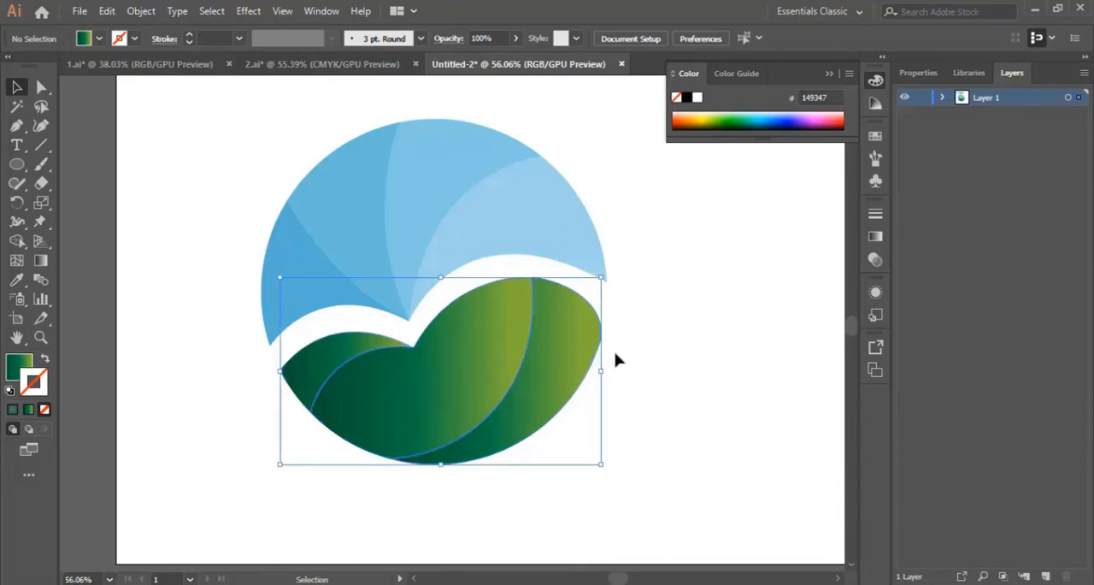
{"action": "key", "text": "ctrl+c"}
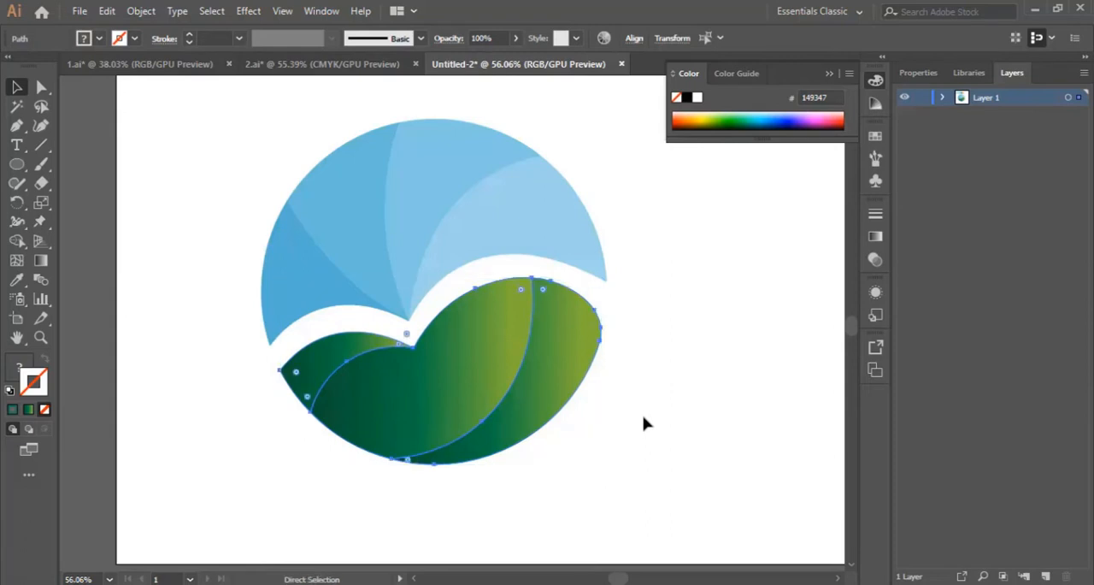
{"action": "key", "text": "ctrl+v"}
{"action": "left_click_drag", "start_coordinate": [491, 360], "coordinate": [714, 438]}
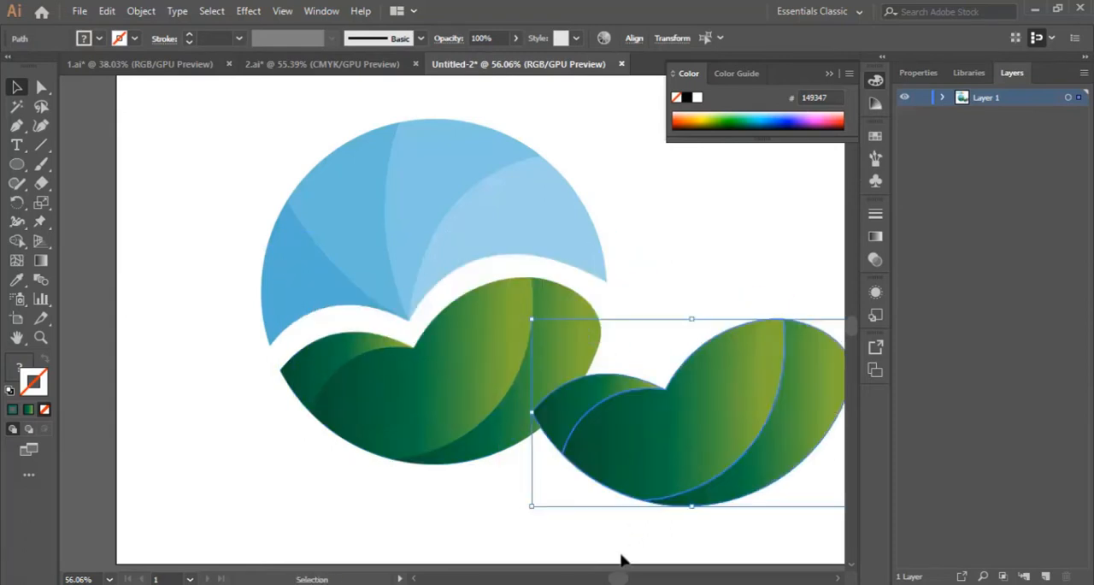
{"action": "left_click_drag", "start_coordinate": [614, 578], "coordinate": [629, 580]}
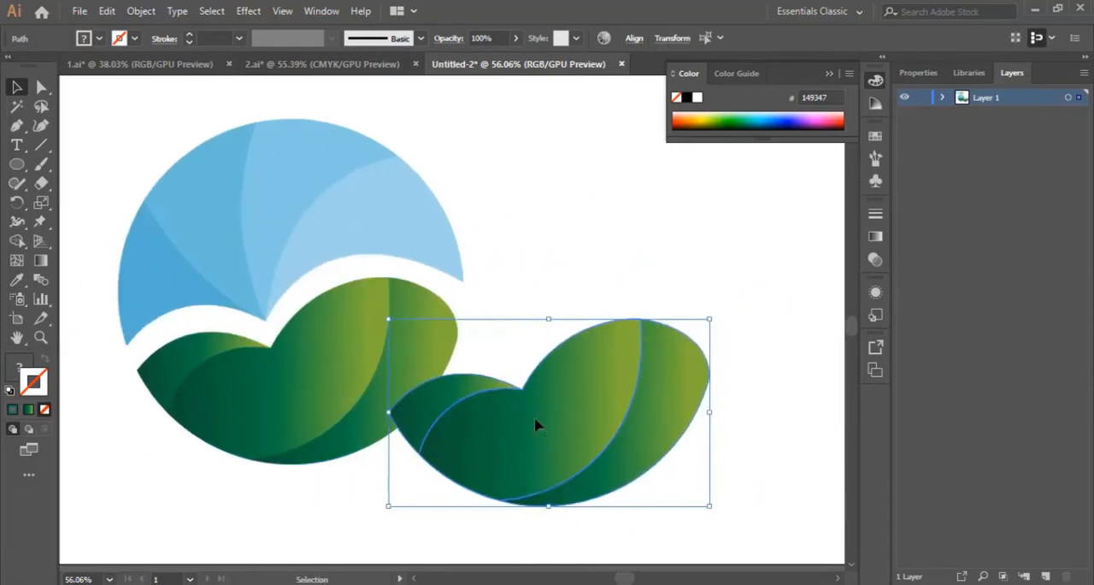
{"action": "left_click_drag", "start_coordinate": [538, 422], "coordinate": [648, 433]}
{"action": "left_click", "coordinate": [580, 257]}
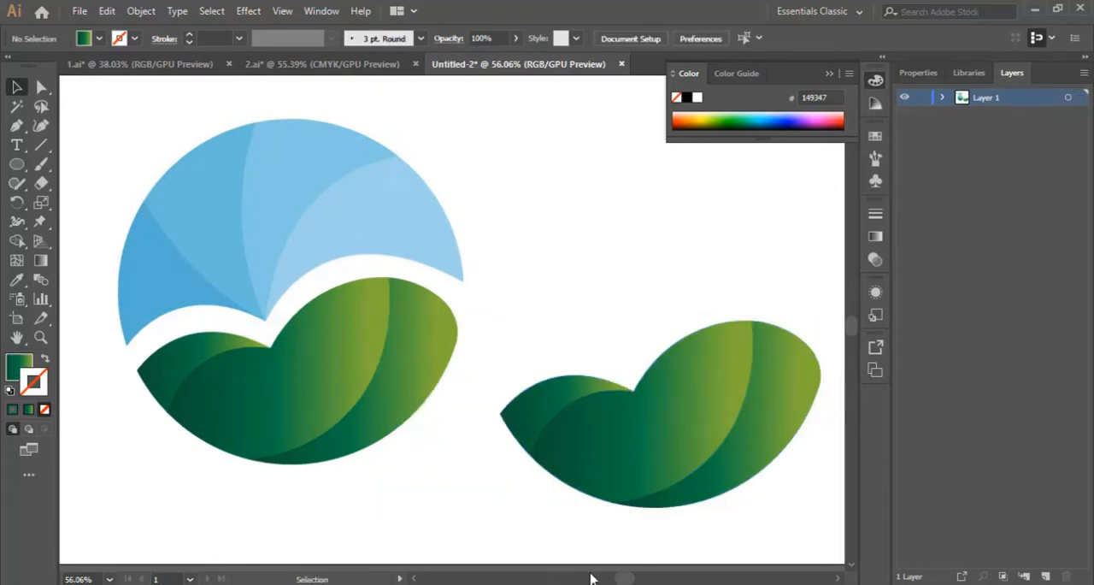
Fill the right crescent of the logo's leaf shape with the orange gradient sample using the Eyedropper, and deselect it
{"action": "left_click_drag", "start_coordinate": [627, 580], "coordinate": [615, 579]}
{"action": "scroll", "coordinate": [636, 516], "scroll_direction": "up", "scroll_amount": 2}
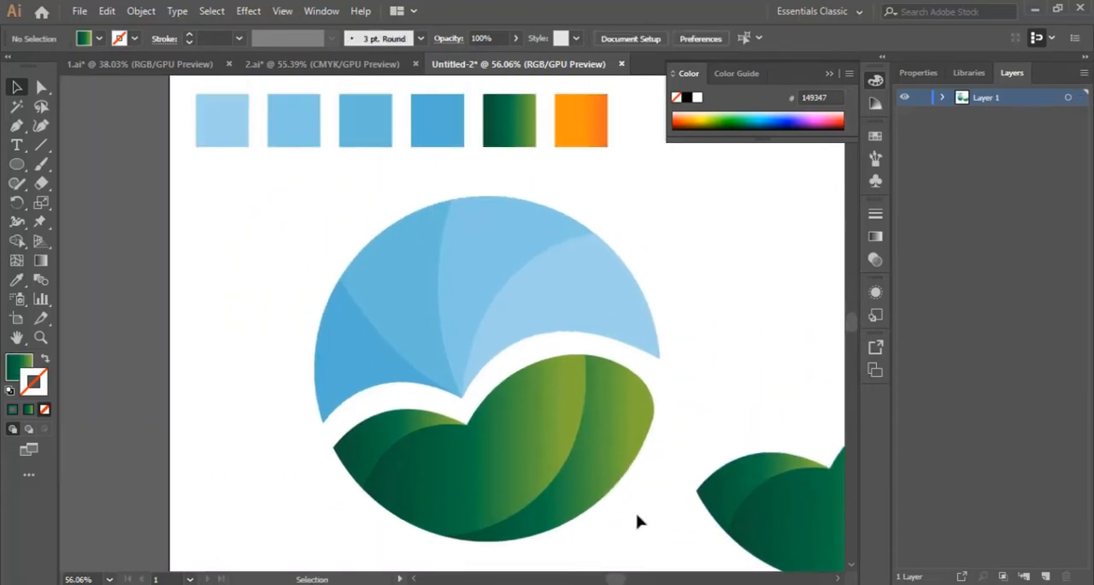
{"action": "scroll", "coordinate": [634, 513], "scroll_direction": "down", "scroll_amount": 1}
{"action": "left_click", "coordinate": [630, 379]}
{"action": "scroll", "coordinate": [722, 373], "scroll_direction": "up", "scroll_amount": 1}
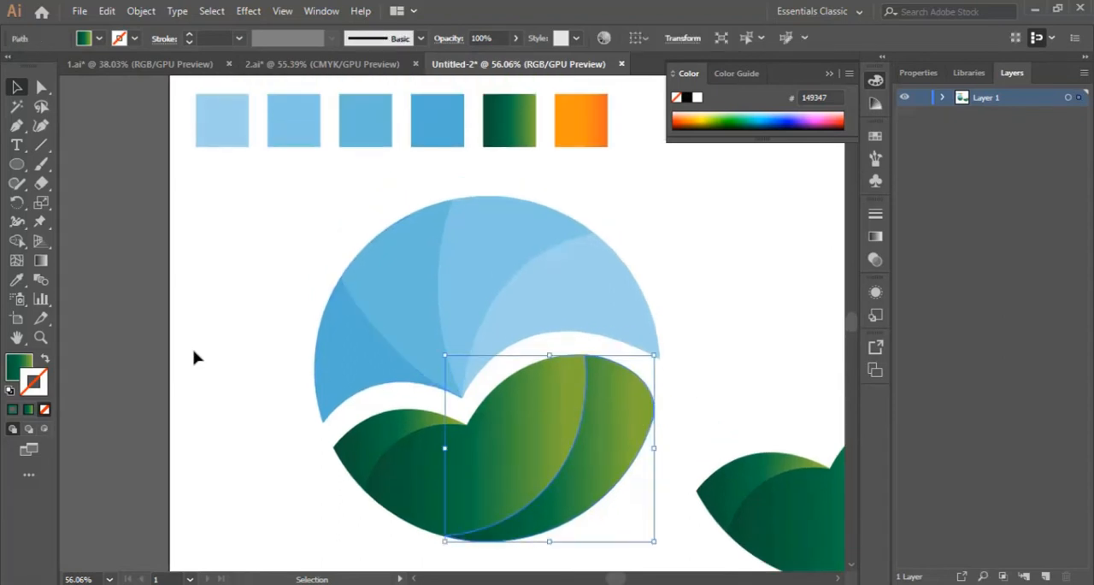
{"action": "scroll", "coordinate": [171, 346], "scroll_direction": "up", "scroll_amount": 1}
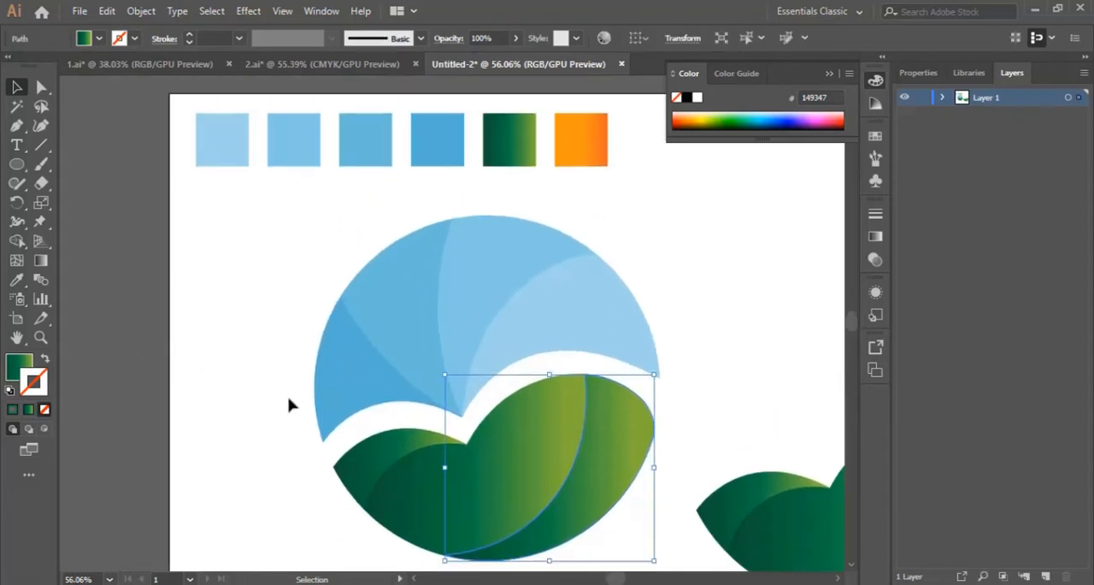
{"action": "scroll", "coordinate": [289, 404], "scroll_direction": "down", "scroll_amount": 3}
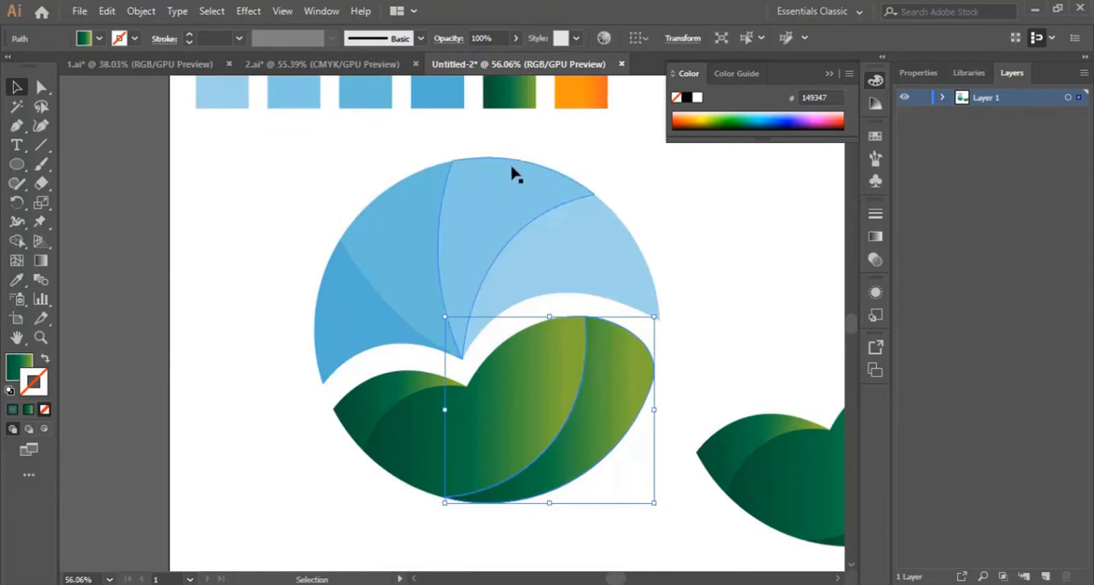
{"action": "left_click", "coordinate": [16, 280]}
{"action": "scroll", "coordinate": [288, 273], "scroll_direction": "up", "scroll_amount": 3}
{"action": "left_click", "coordinate": [582, 134]}
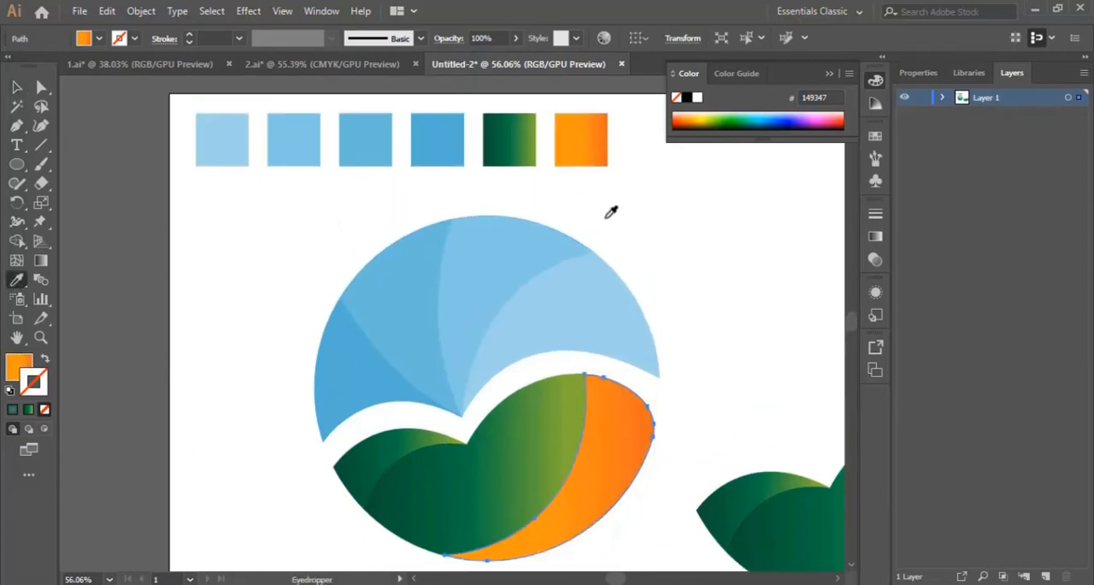
{"action": "scroll", "coordinate": [205, 237], "scroll_direction": "down", "scroll_amount": 3}
{"action": "key", "text": "v"}
{"action": "left_click", "coordinate": [540, 483]}
{"action": "left_click", "coordinate": [579, 503]}
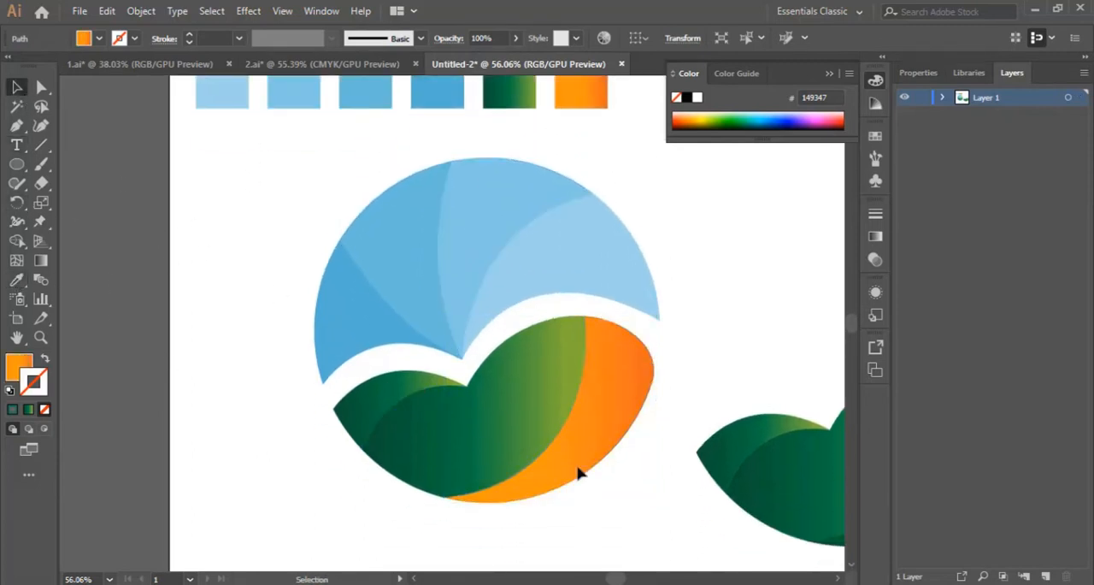
Shift the middle and starting color stops of the orange crescent's gradient toward its darker orange end with the Gradient tool
{"action": "left_click", "coordinate": [600, 390]}
{"action": "left_click", "coordinate": [46, 360]}
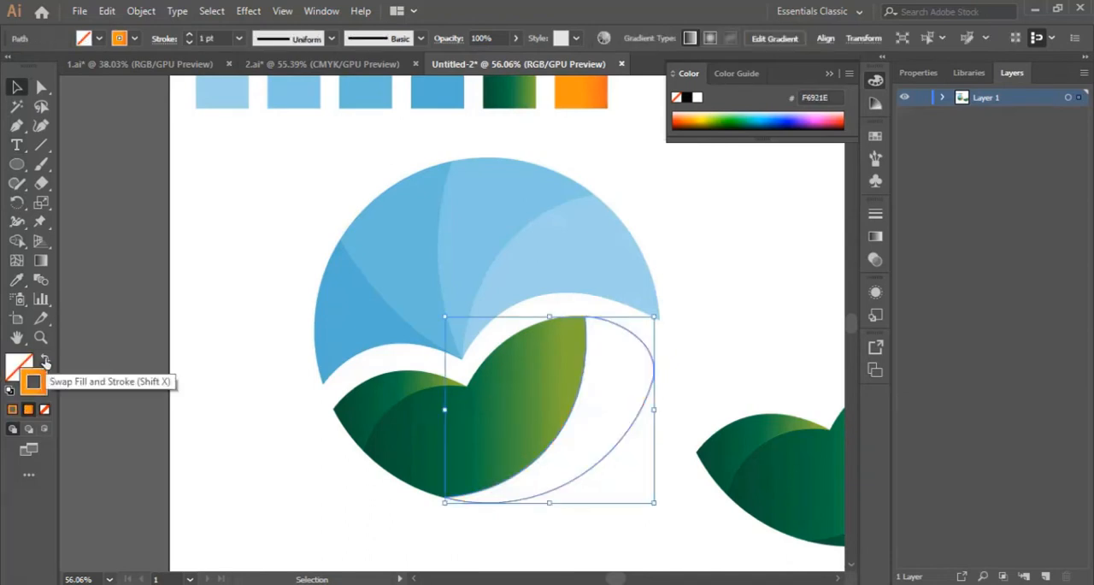
{"action": "left_click", "coordinate": [45, 362]}
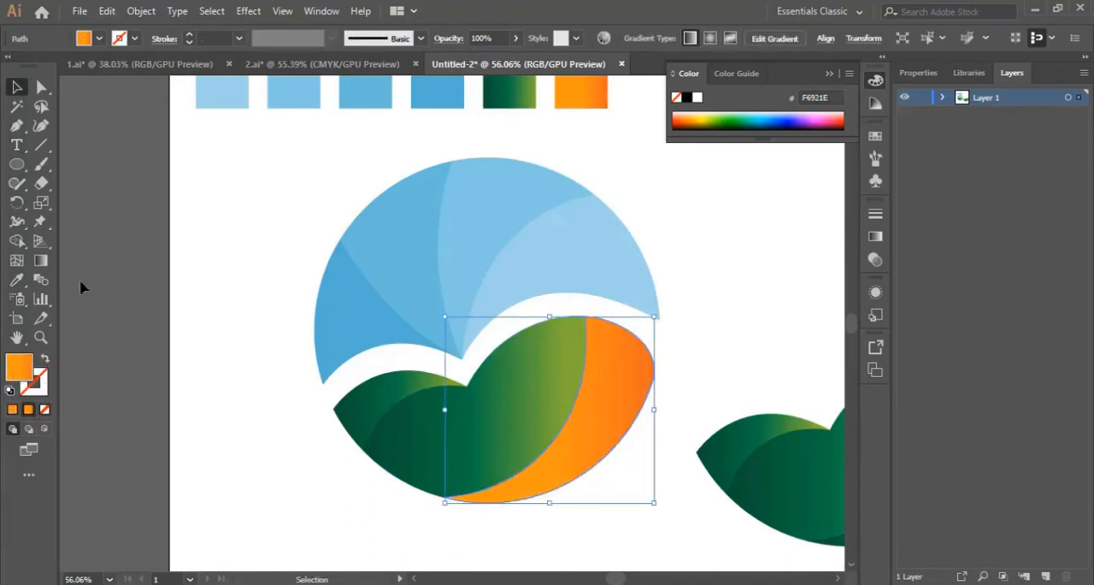
{"action": "left_click", "coordinate": [42, 263]}
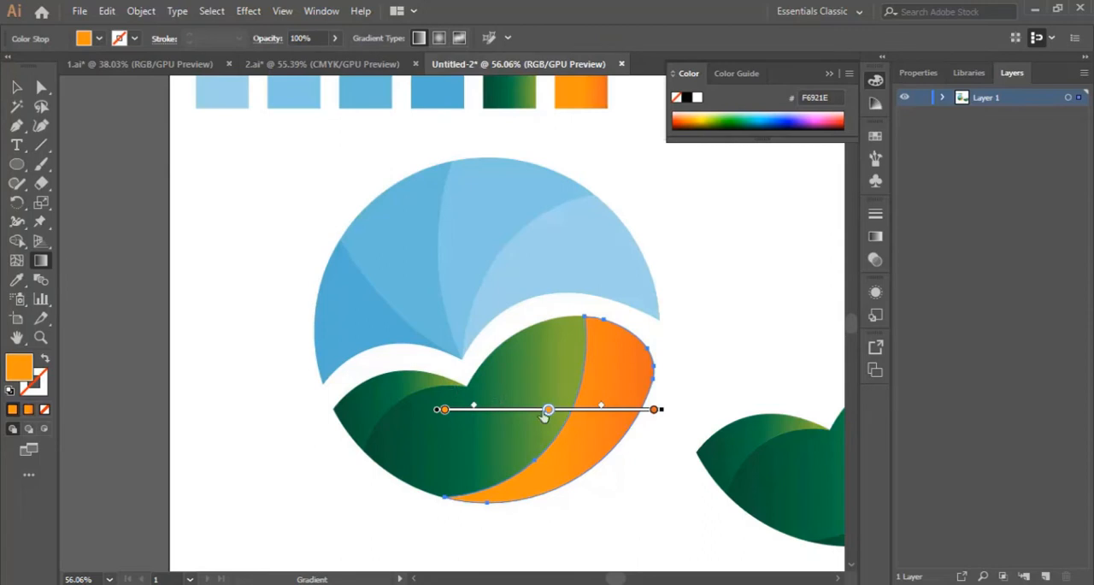
{"action": "left_click_drag", "start_coordinate": [548, 410], "coordinate": [611, 409]}
{"action": "left_click_drag", "start_coordinate": [444, 410], "coordinate": [514, 409]}
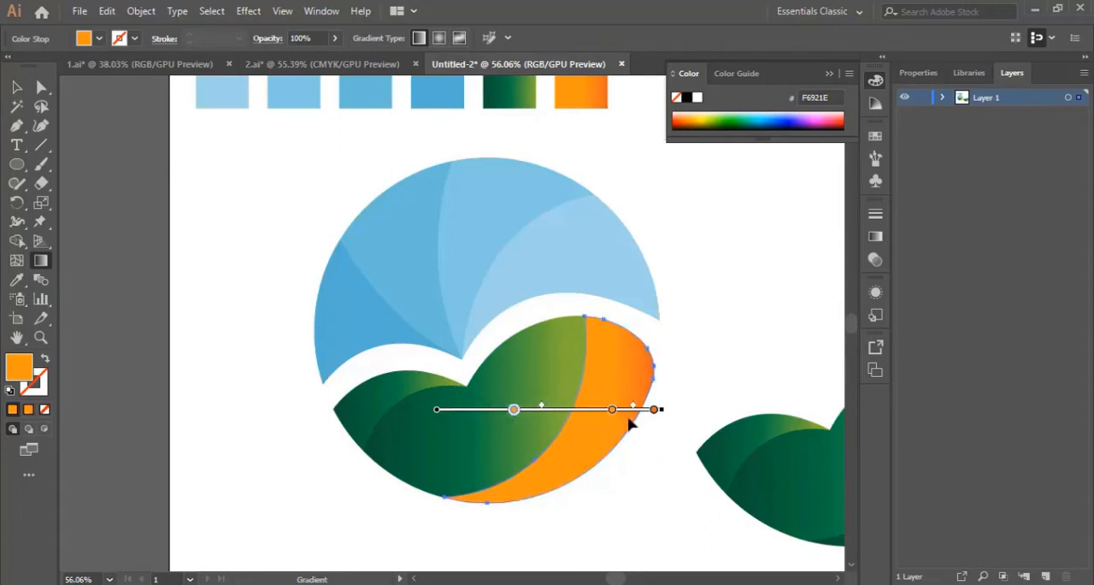
{"action": "left_click_drag", "start_coordinate": [612, 411], "coordinate": [588, 410]}
Tilt the orange crescent's gradient slightly downward, move its starting stop further inward, and deselect the shape
{"action": "mouse_move", "coordinate": [668, 419]}
{"action": "left_mouse_down"}
{"action": "mouse_move", "coordinate": [645, 458]}
{"action": "mouse_move", "coordinate": [690, 367]}
{"action": "mouse_move", "coordinate": [681, 414]}
{"action": "mouse_move", "coordinate": [675, 387]}
{"action": "mouse_move", "coordinate": [637, 459]}
{"action": "mouse_move", "coordinate": [645, 446]}
{"action": "left_mouse_up"}
{"action": "mouse_move", "coordinate": [551, 420]}
{"action": "left_mouse_down"}
{"action": "mouse_move", "coordinate": [588, 378]}
{"action": "mouse_move", "coordinate": [559, 371]}
{"action": "mouse_move", "coordinate": [576, 371]}
{"action": "mouse_move", "coordinate": [558, 418]}
{"action": "mouse_move", "coordinate": [598, 395]}
{"action": "mouse_move", "coordinate": [597, 431]}
{"action": "left_mouse_up"}
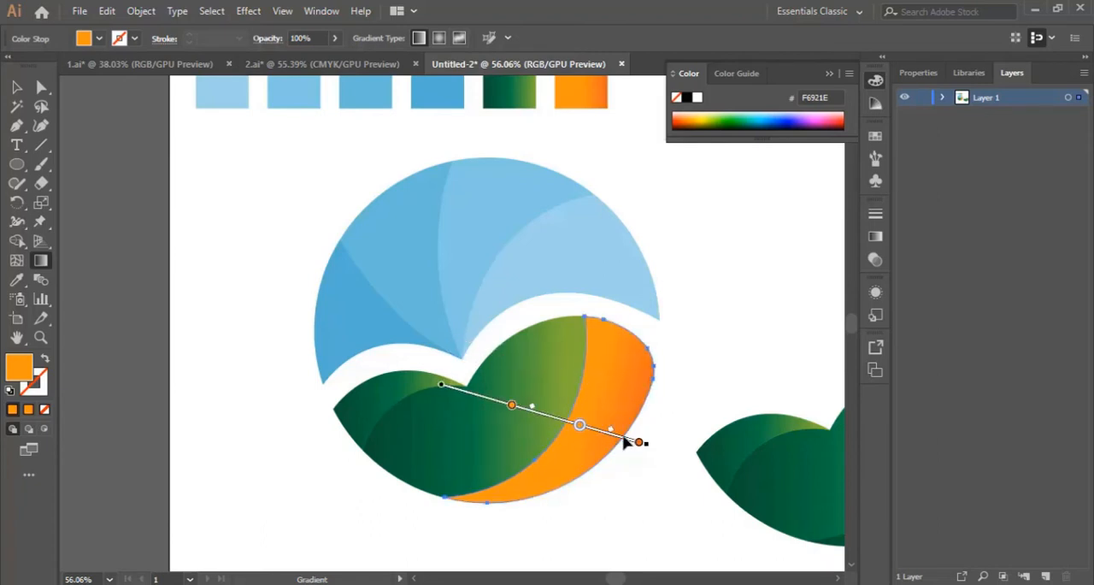
{"action": "mouse_move", "coordinate": [645, 443]}
{"action": "left_mouse_down"}
{"action": "mouse_move", "coordinate": [663, 403]}
{"action": "mouse_move", "coordinate": [581, 415]}
{"action": "left_mouse_up"}
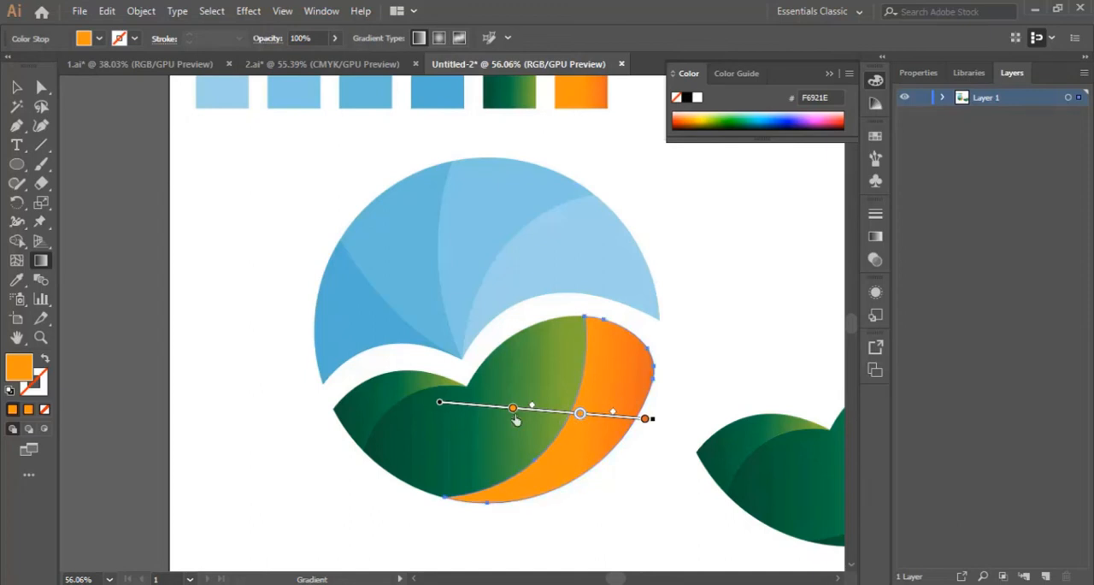
{"action": "left_click_drag", "start_coordinate": [513, 409], "coordinate": [540, 414]}
{"action": "left_click", "coordinate": [16, 87]}
{"action": "left_click", "coordinate": [730, 369]}
{"action": "scroll", "coordinate": [667, 367], "scroll_direction": "down", "scroll_amount": 2}
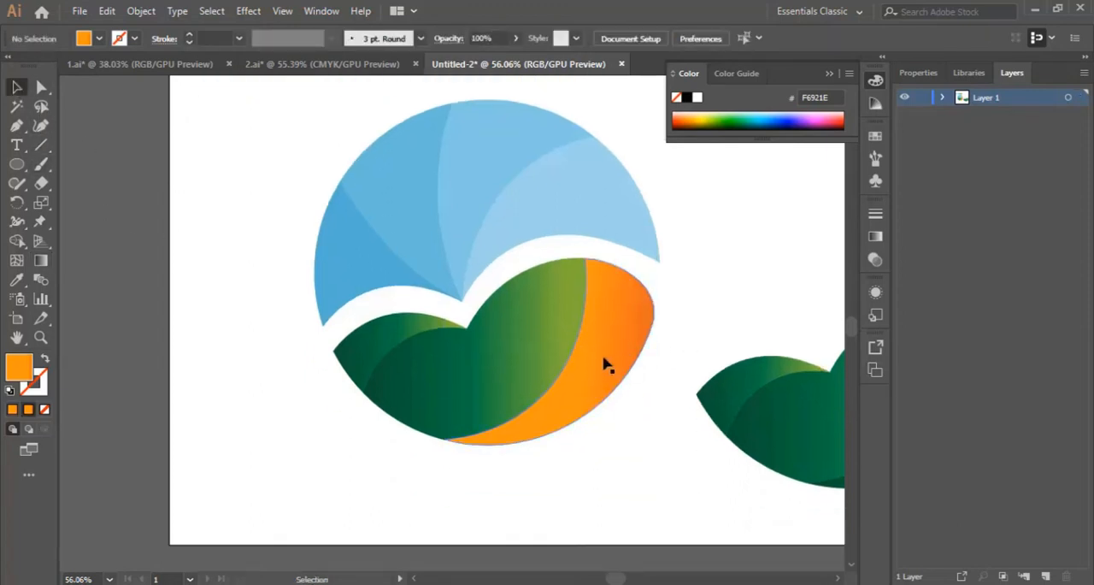
Fill the large middle leaf segment with the right crescent's orange gradient using the Eyedropper, and deselect it
{"action": "left_click", "coordinate": [498, 372]}
{"action": "scroll", "coordinate": [159, 367], "scroll_direction": "up", "scroll_amount": 4}
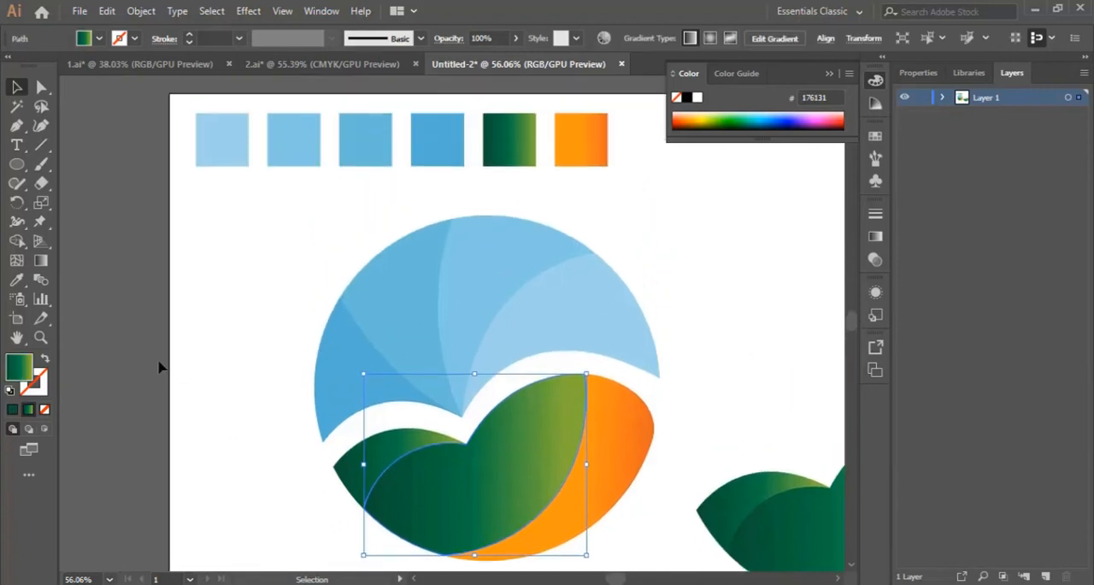
{"action": "left_click", "coordinate": [17, 279]}
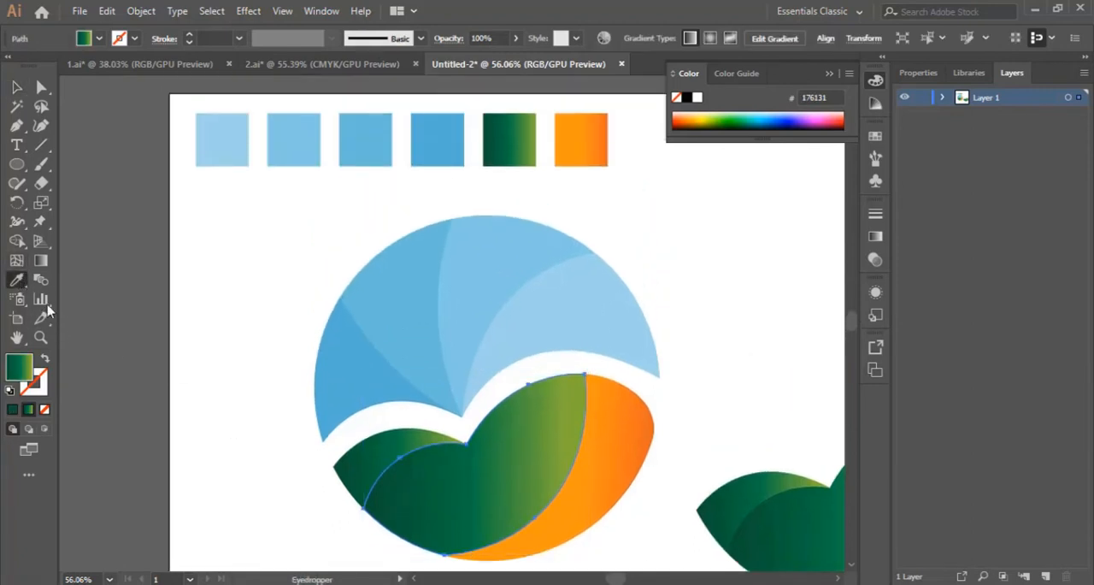
{"action": "left_click", "coordinate": [632, 430]}
{"action": "scroll", "coordinate": [599, 419], "scroll_direction": "down", "scroll_amount": 3}
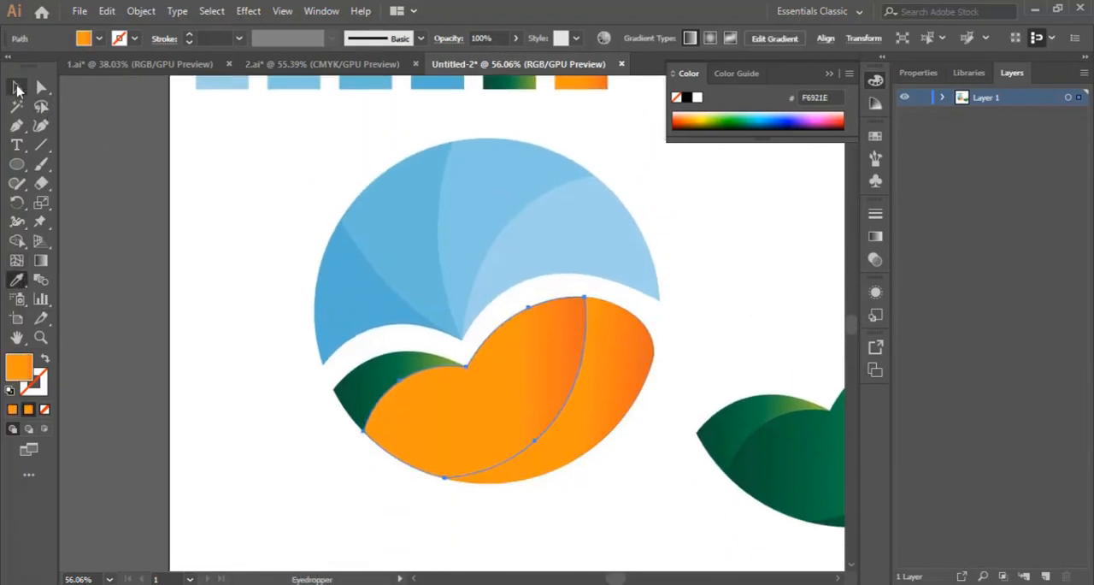
{"action": "left_click", "coordinate": [16, 86]}
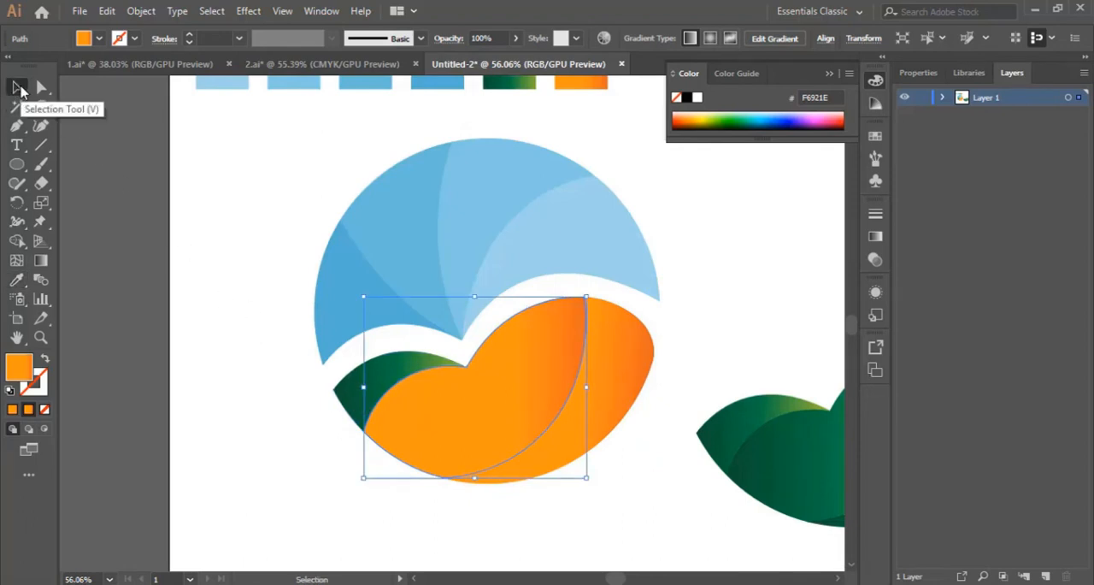
{"action": "left_click", "coordinate": [266, 318]}
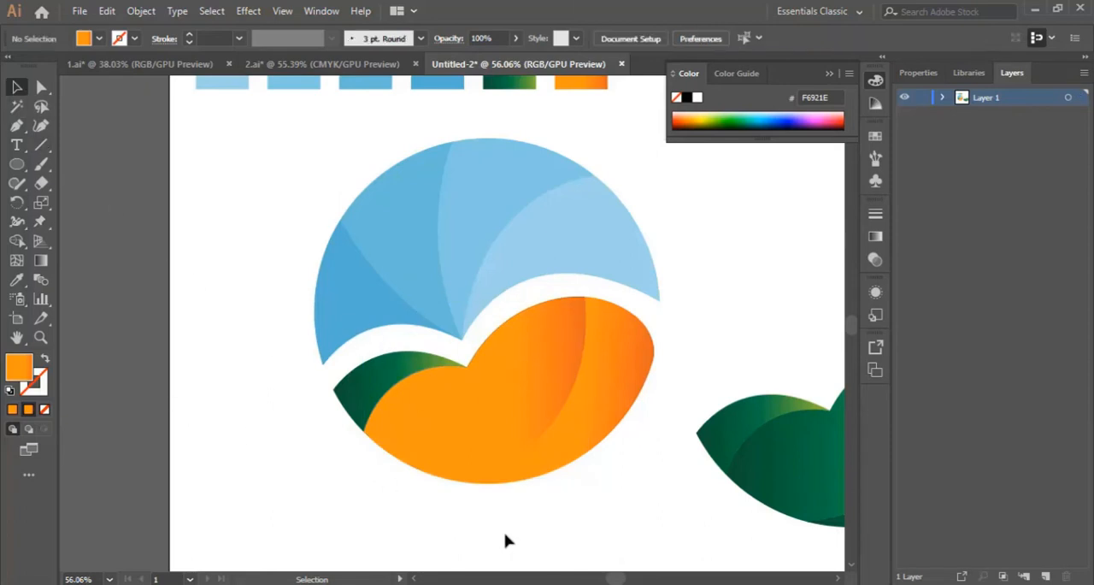
Fill the small left leaf segment with the orange gradient using the Eyedropper, shift its middle color stop toward the start, and deselect it
{"action": "left_click", "coordinate": [360, 387]}
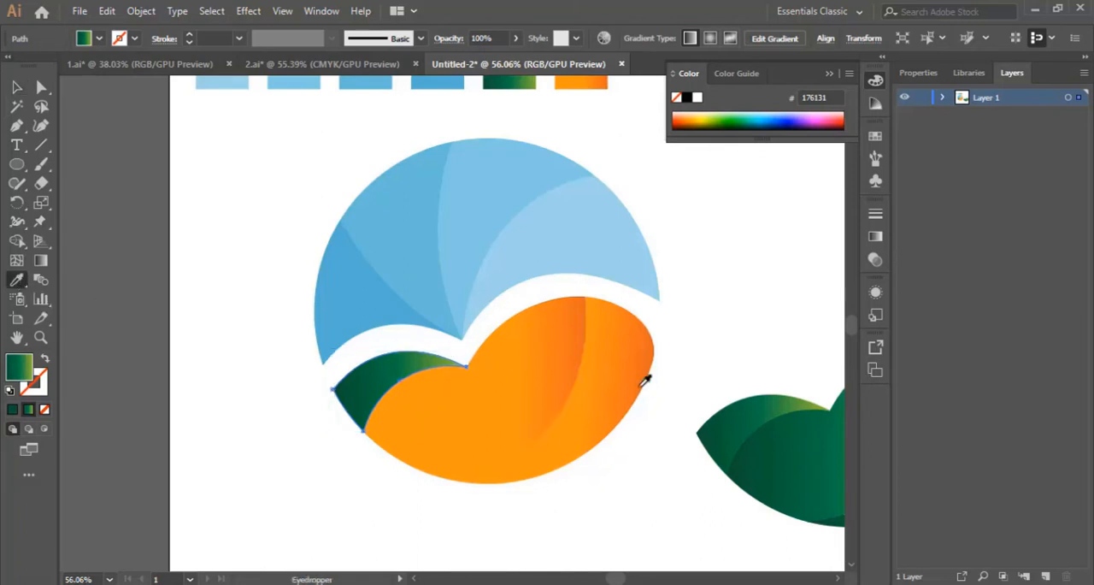
{"action": "left_click", "coordinate": [609, 357]}
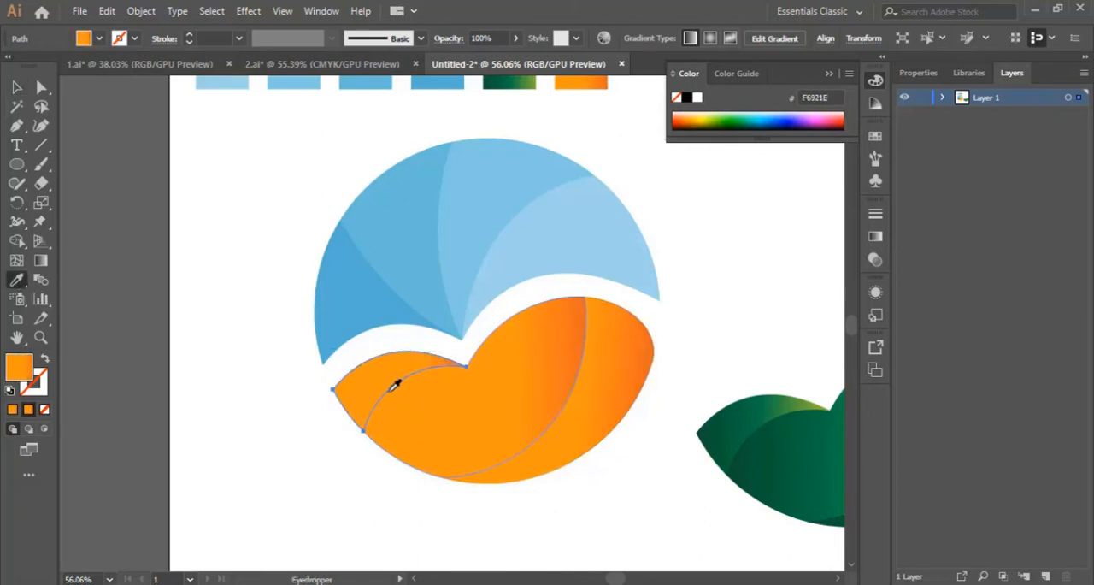
{"action": "left_click", "coordinate": [41, 263]}
{"action": "mouse_move", "coordinate": [398, 392]}
{"action": "left_mouse_down"}
{"action": "mouse_move", "coordinate": [376, 392]}
{"action": "mouse_move", "coordinate": [411, 392]}
{"action": "mouse_move", "coordinate": [387, 393]}
{"action": "left_mouse_up"}
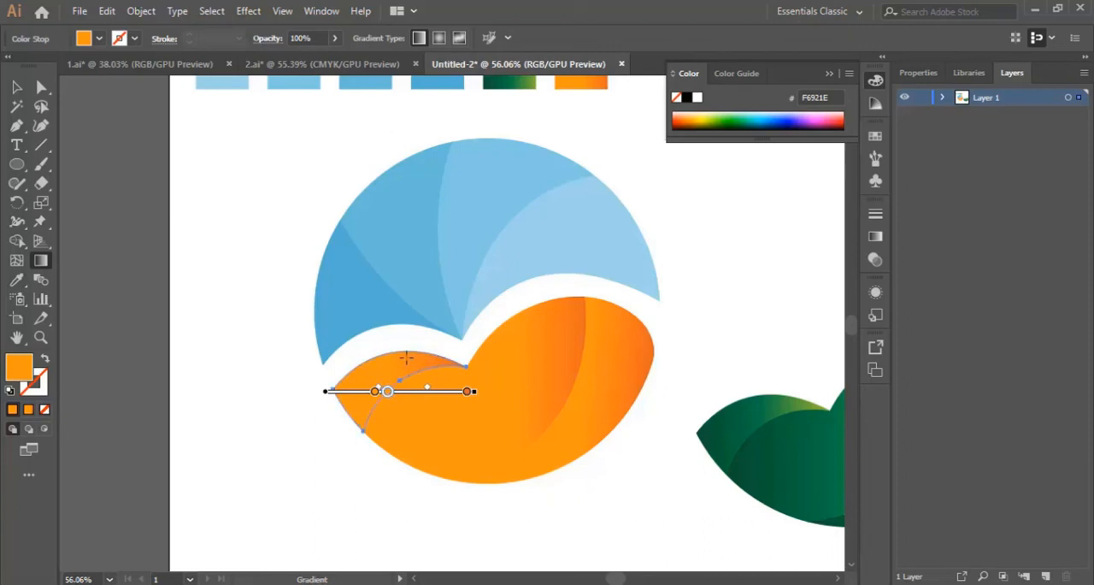
{"action": "left_click", "coordinate": [16, 87]}
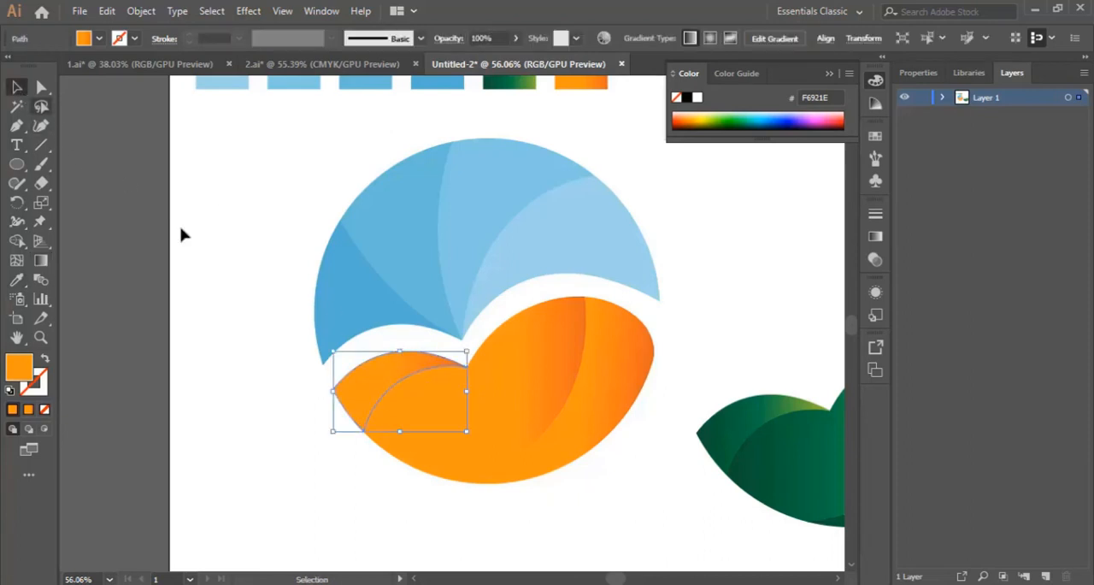
{"action": "left_click", "coordinate": [276, 214]}
Select all segments of the green leaf copy and move them exactly over the orange leaf below the blue shape
{"action": "left_click_drag", "start_coordinate": [610, 579], "coordinate": [626, 579]}
{"action": "left_click_drag", "start_coordinate": [613, 398], "coordinate": [794, 537]}
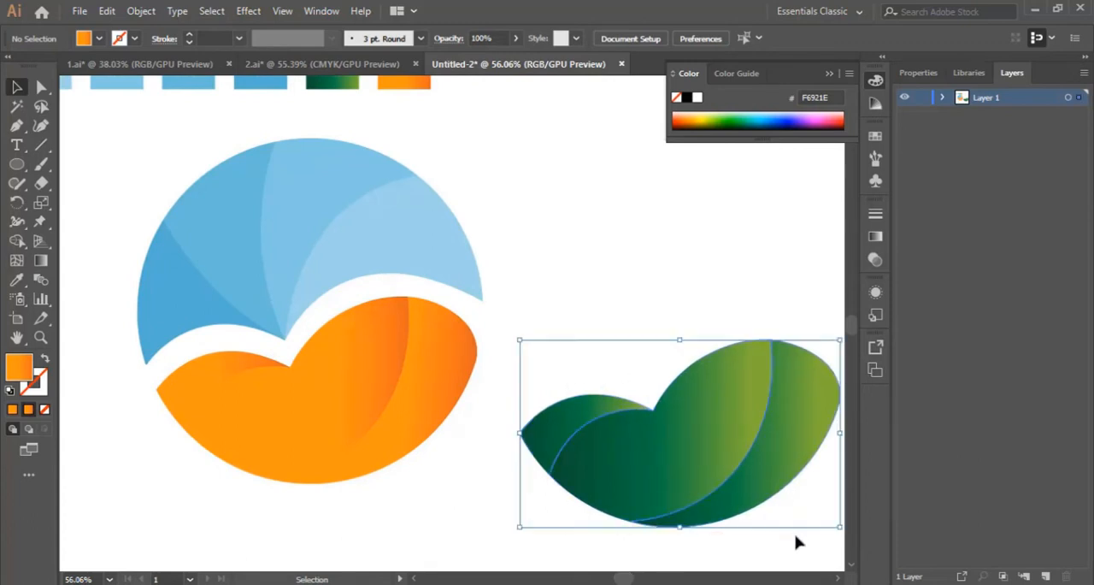
{"action": "left_click_drag", "start_coordinate": [790, 417], "coordinate": [435, 380]}
{"action": "scroll", "coordinate": [430, 371], "scroll_direction": "down", "scroll_amount": 3}
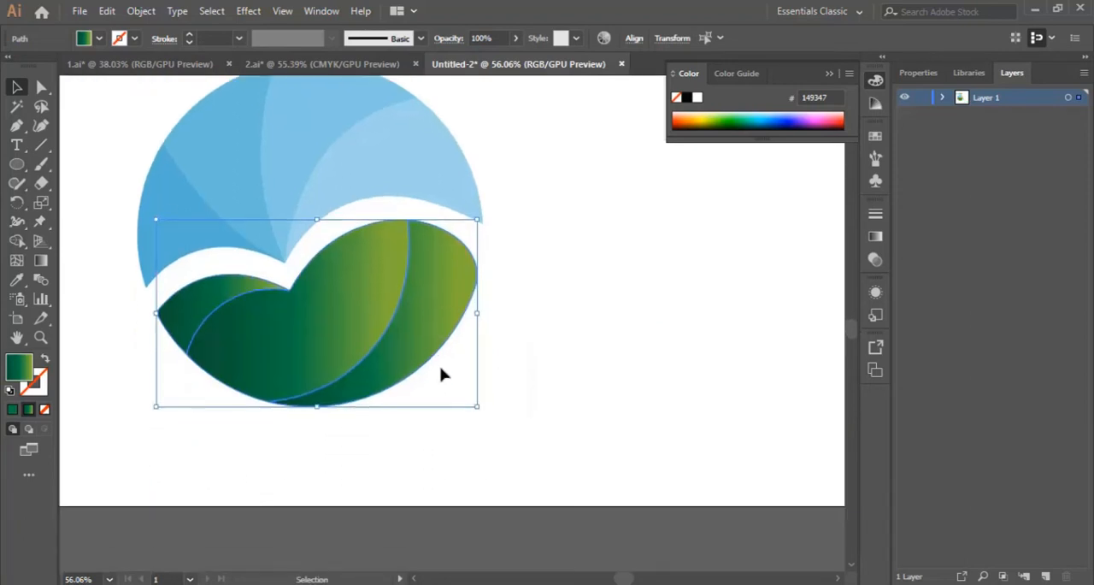
Nudge the green leaf straight down to expose an orange band along the leaf's upper edge, and deselect it
{"action": "key", "text": "Down"}
{"action": "key", "text": "Down"}
{"action": "key", "text": "Down"}
{"action": "key", "text": "Down"}
{"action": "key", "text": "Down"}
{"action": "key", "text": "Down"}
{"action": "key", "text": "Down"}
{"action": "key", "text": "Down"}
{"action": "key", "text": "Down"}
{"action": "key", "text": "Down"}
{"action": "key", "text": "Down"}
{"action": "key", "text": "Down"}
{"action": "key", "text": "Down"}
{"action": "key", "text": "Down"}
{"action": "key", "text": "Down"}
{"action": "key", "text": "Down"}
{"action": "key", "text": "Down"}
{"action": "key", "text": "Down"}
{"action": "key", "text": "Down"}
{"action": "key", "text": "Down"}
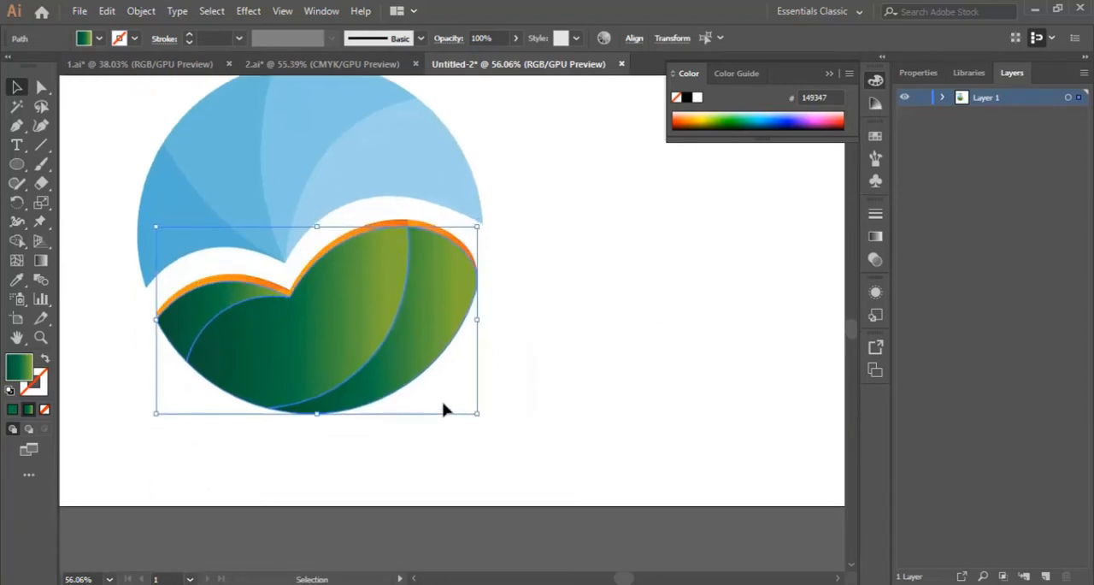
{"action": "key", "text": "Down"}
{"action": "key", "text": "Down"}
{"action": "key", "text": "Down"}
{"action": "key", "text": "Down"}
{"action": "key", "text": "Down"}
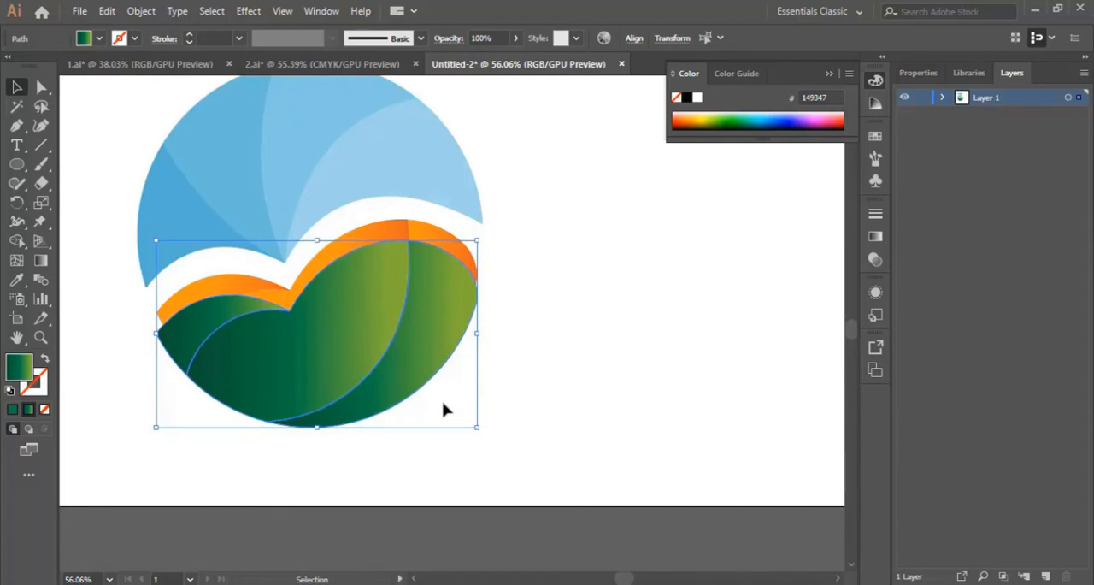
{"action": "left_click", "coordinate": [581, 303]}
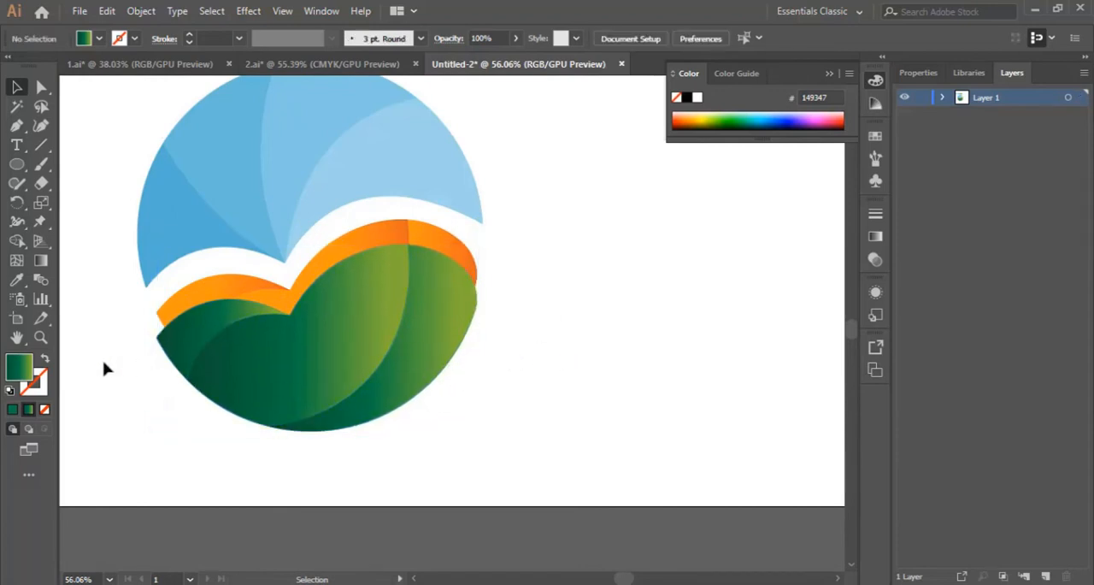
Draw a shallow upward-arching curve with the Pen tool in the empty area beside the leaf's right edge
{"action": "left_click", "coordinate": [40, 336]}
{"action": "left_click", "coordinate": [442, 280]}
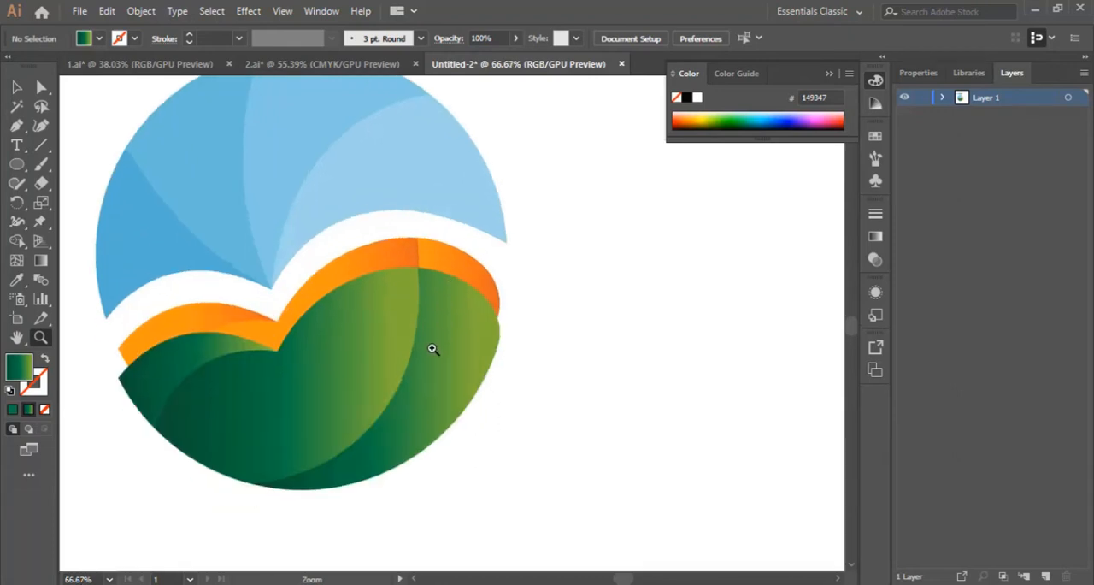
{"action": "left_click", "coordinate": [461, 290]}
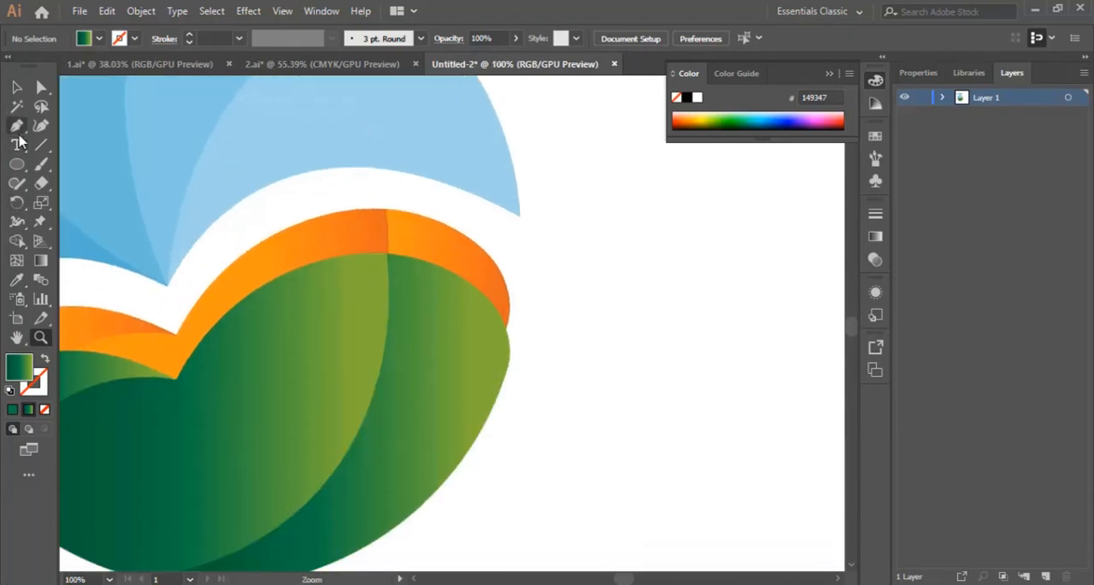
{"action": "left_click", "coordinate": [17, 125]}
{"action": "left_click", "coordinate": [579, 350]}
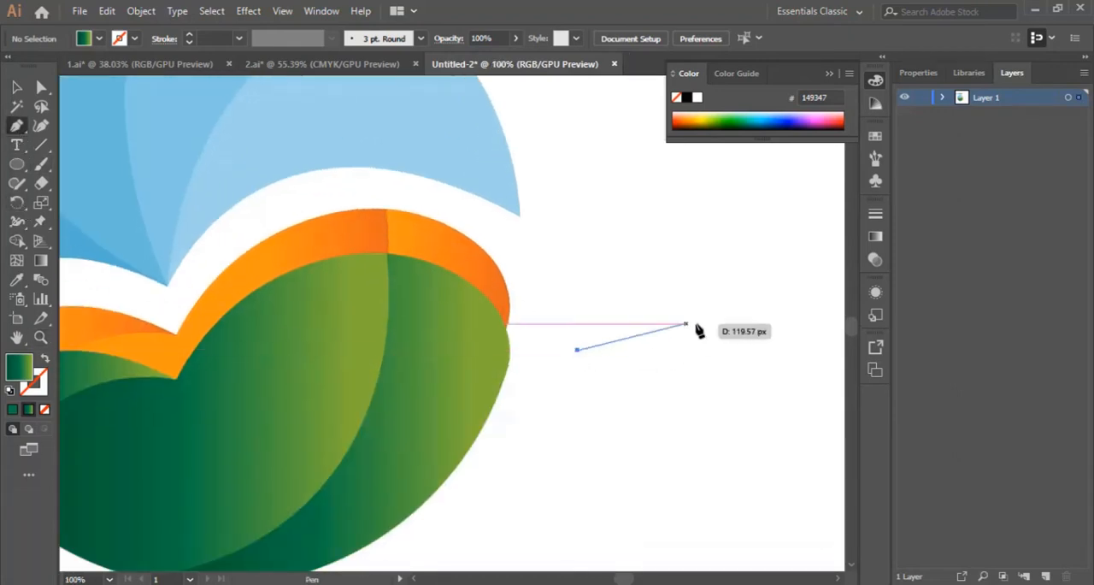
{"action": "left_click_drag", "start_coordinate": [734, 306], "coordinate": [835, 319]}
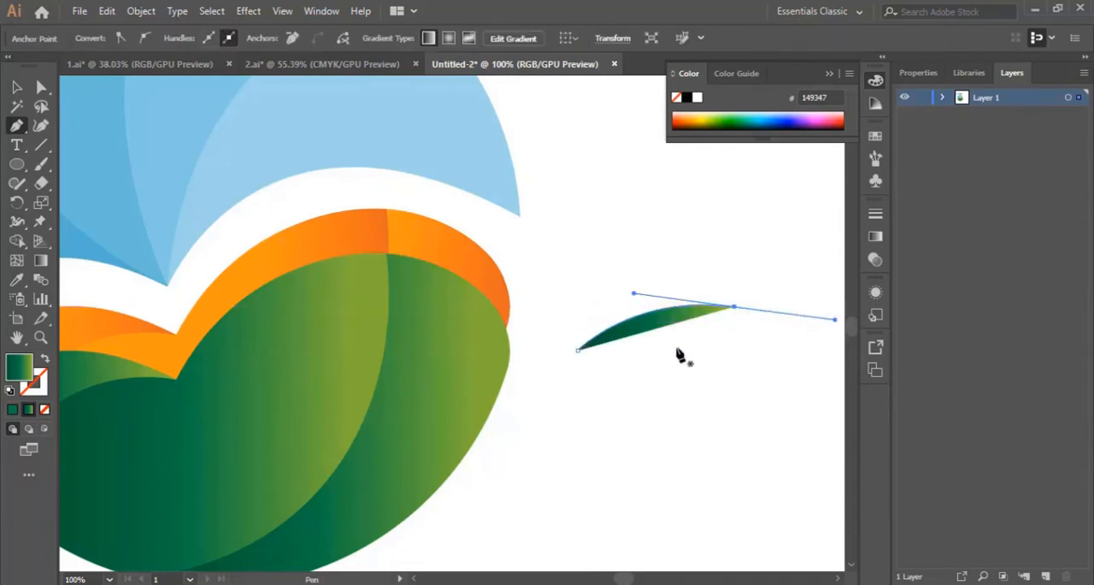
Reverse the curve's green gradient with the Gradient tool, running from light green at the left end to dark green at the right
{"action": "left_click", "coordinate": [40, 261]}
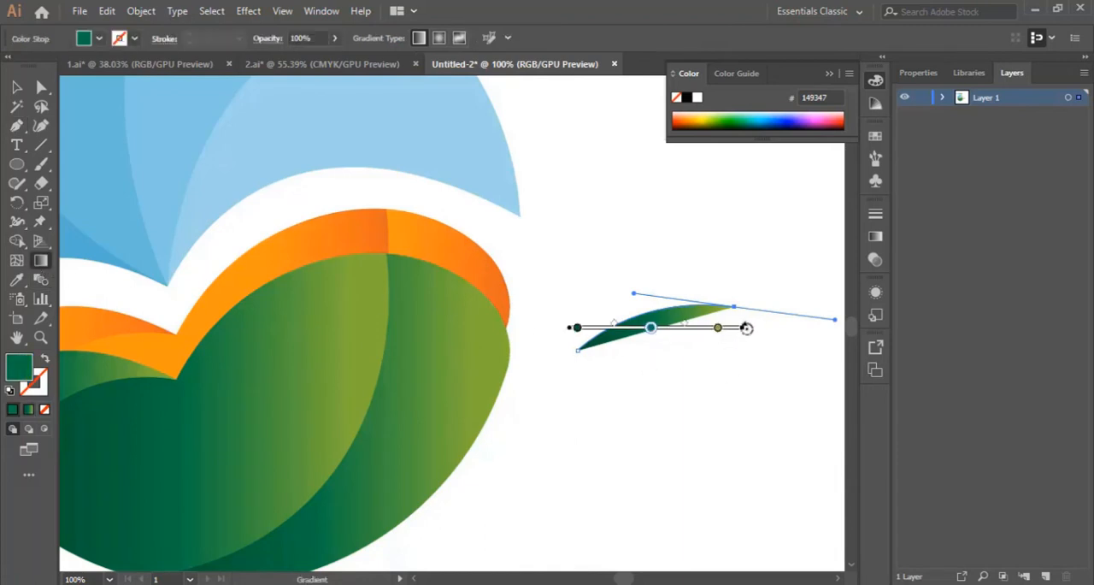
{"action": "mouse_move", "coordinate": [746, 343]}
{"action": "left_mouse_down"}
{"action": "mouse_move", "coordinate": [574, 408]}
{"action": "mouse_move", "coordinate": [474, 368]}
{"action": "left_mouse_up"}
{"action": "mouse_move", "coordinate": [590, 351]}
{"action": "left_mouse_down"}
{"action": "mouse_move", "coordinate": [618, 343]}
{"action": "mouse_move", "coordinate": [623, 355]}
{"action": "mouse_move", "coordinate": [771, 293]}
{"action": "mouse_move", "coordinate": [750, 296]}
{"action": "mouse_move", "coordinate": [757, 282]}
{"action": "left_mouse_up"}
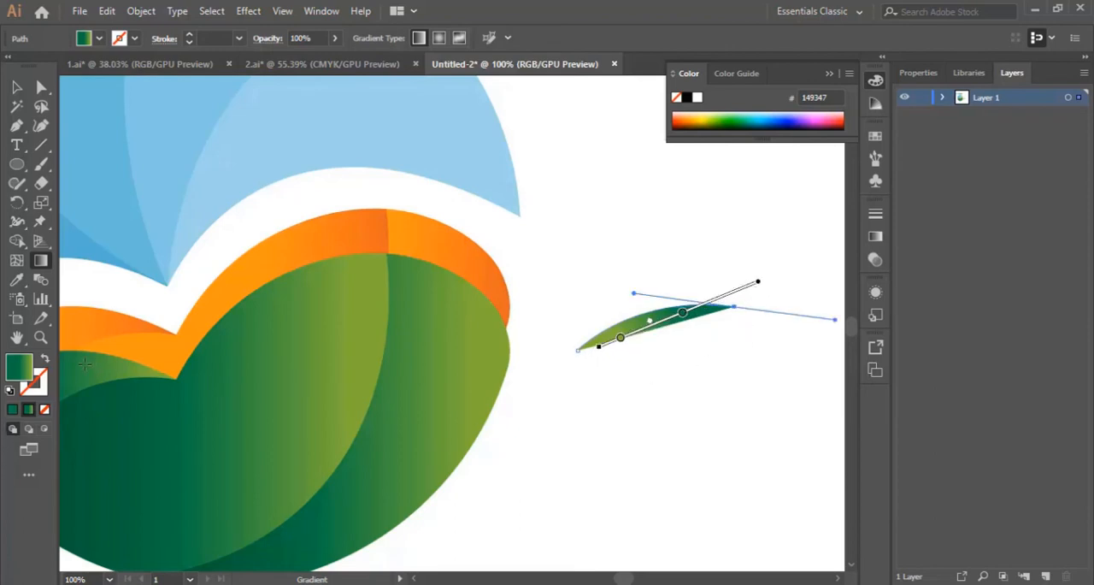
Swap the curve's gradient fill to its stroke and set the stroke weight to 2 pt
{"action": "left_click", "coordinate": [45, 361]}
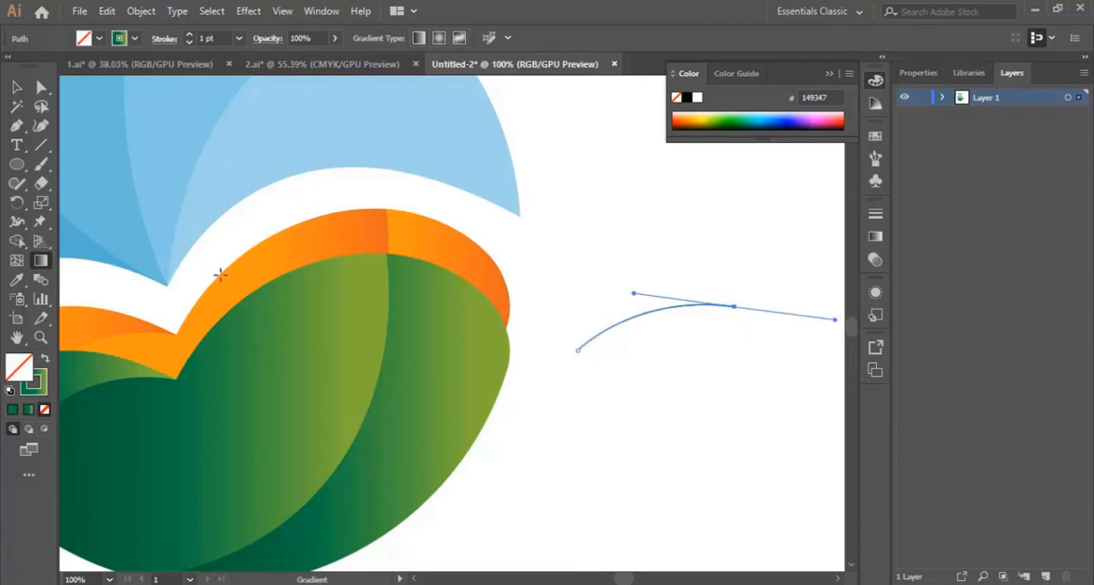
{"action": "left_click", "coordinate": [239, 38]}
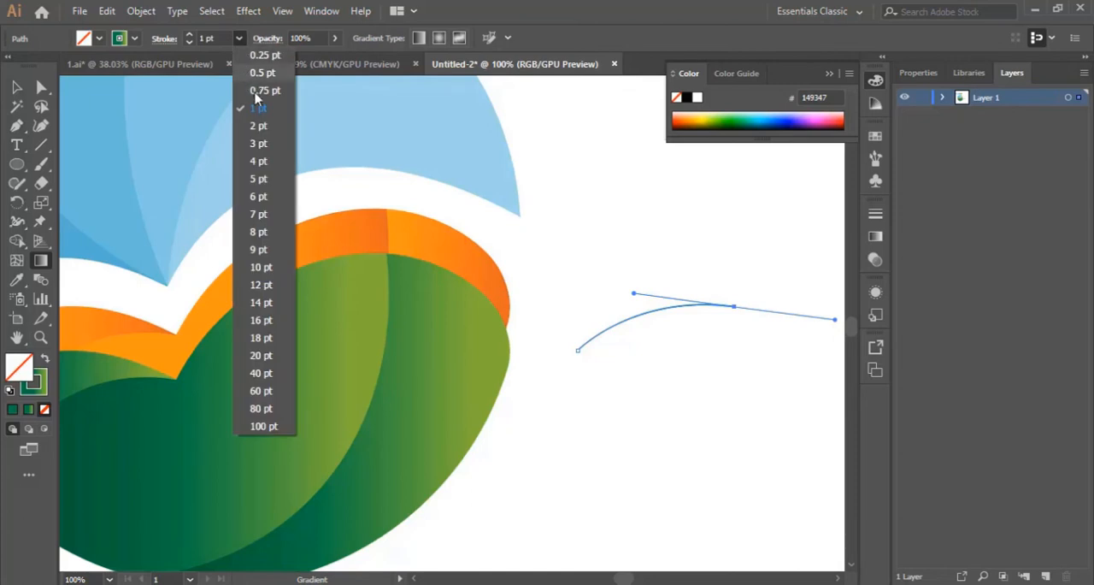
{"action": "left_click", "coordinate": [266, 128]}
Move the curve to attach its lower left end to the green leaf's right edge, and deselect it
{"action": "left_click", "coordinate": [16, 87]}
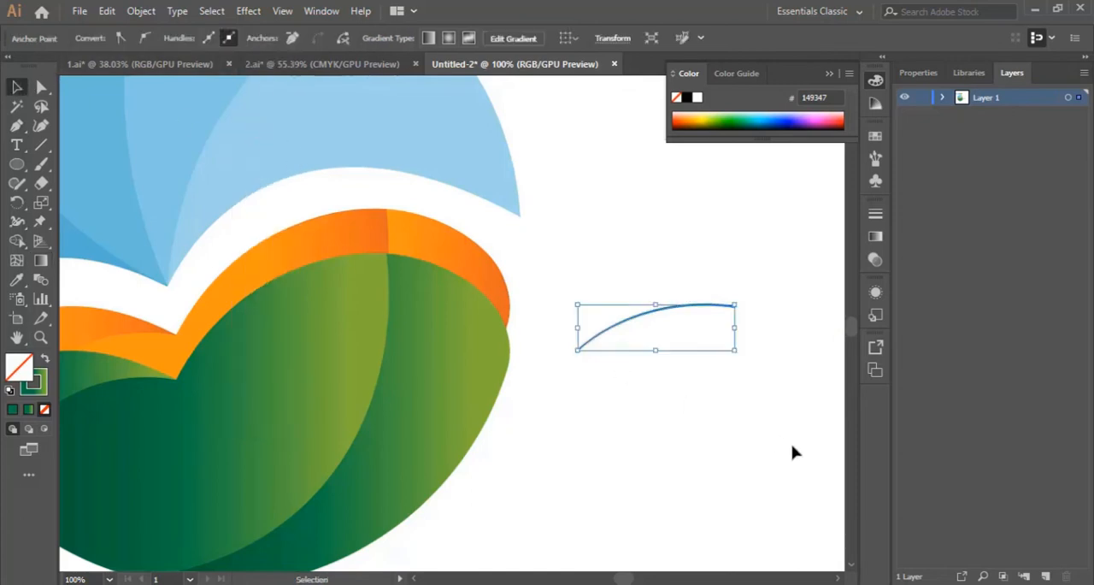
{"action": "left_click", "coordinate": [702, 384]}
{"action": "left_click_drag", "start_coordinate": [684, 314], "coordinate": [599, 368]}
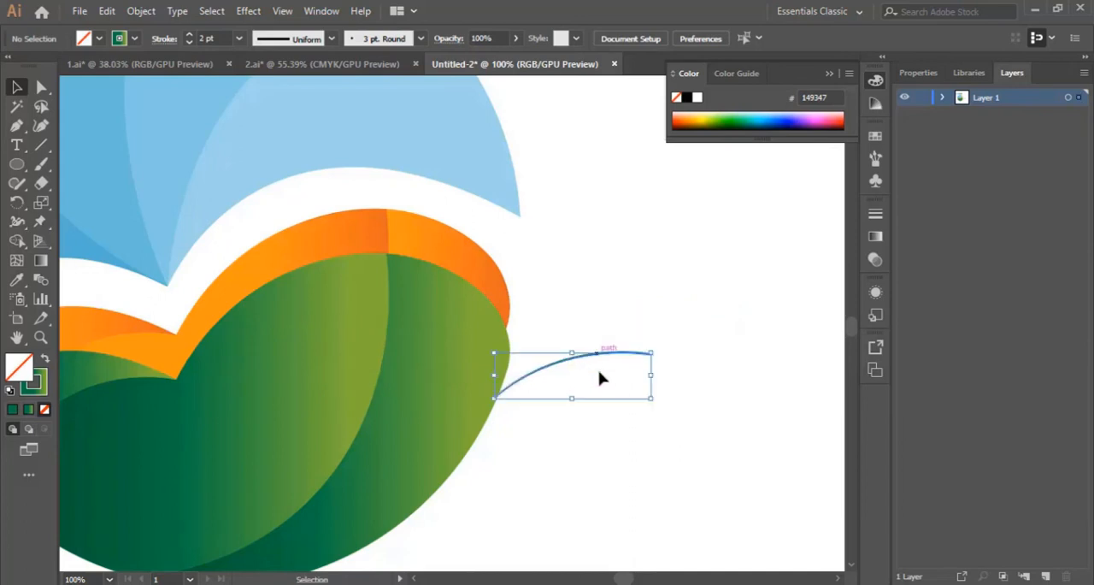
{"action": "left_click", "coordinate": [716, 457]}
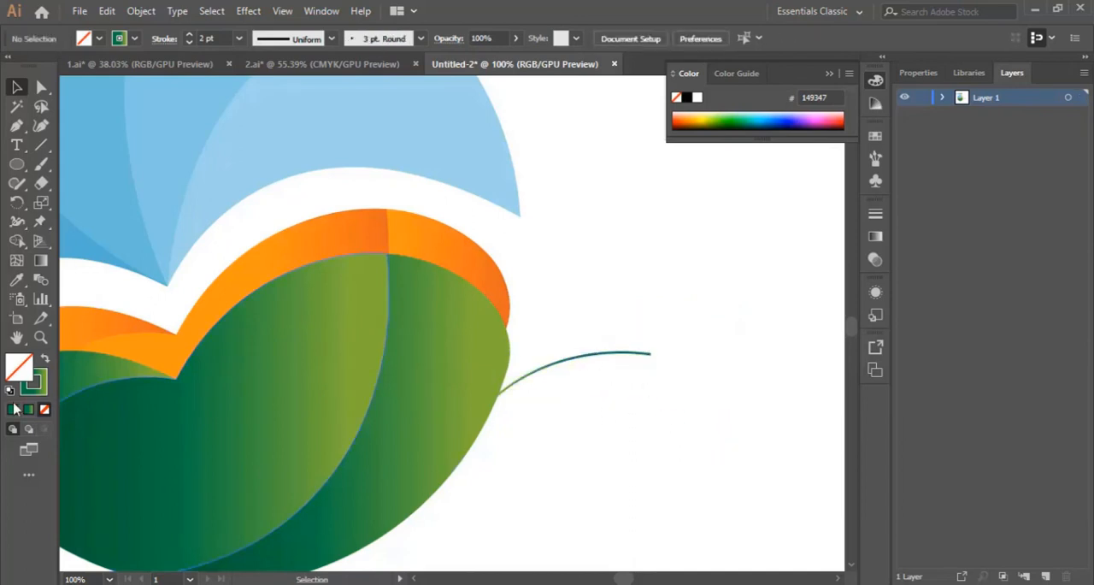
Draw a small circle at the curve's right tip, swap its green gradient stroke to the fill, and align it on the tip
{"action": "left_click", "coordinate": [16, 165]}
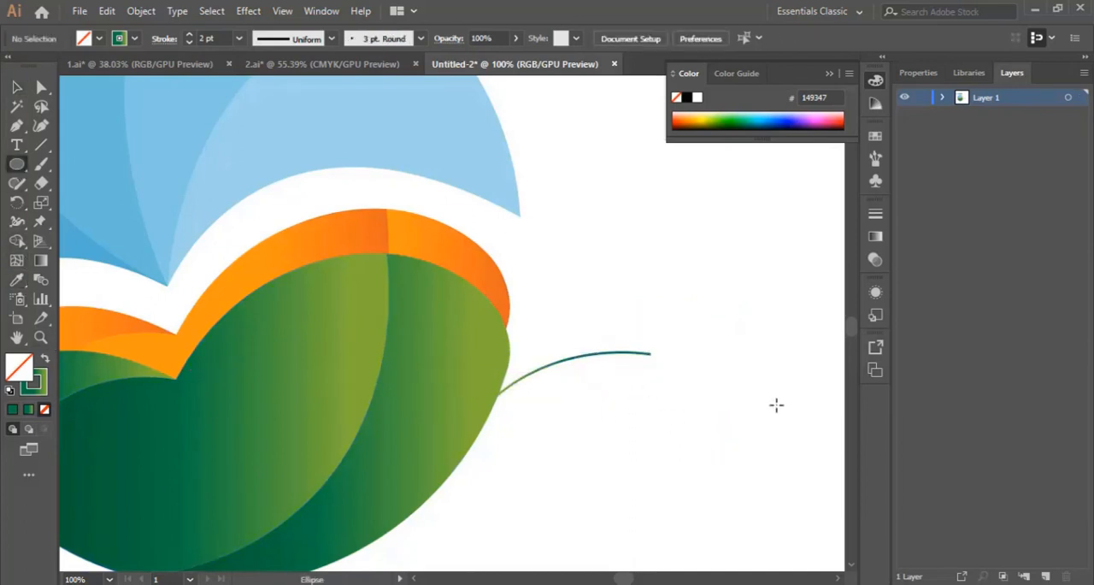
{"action": "left_click_drag", "start_coordinate": [651, 347], "coordinate": [667, 363]}
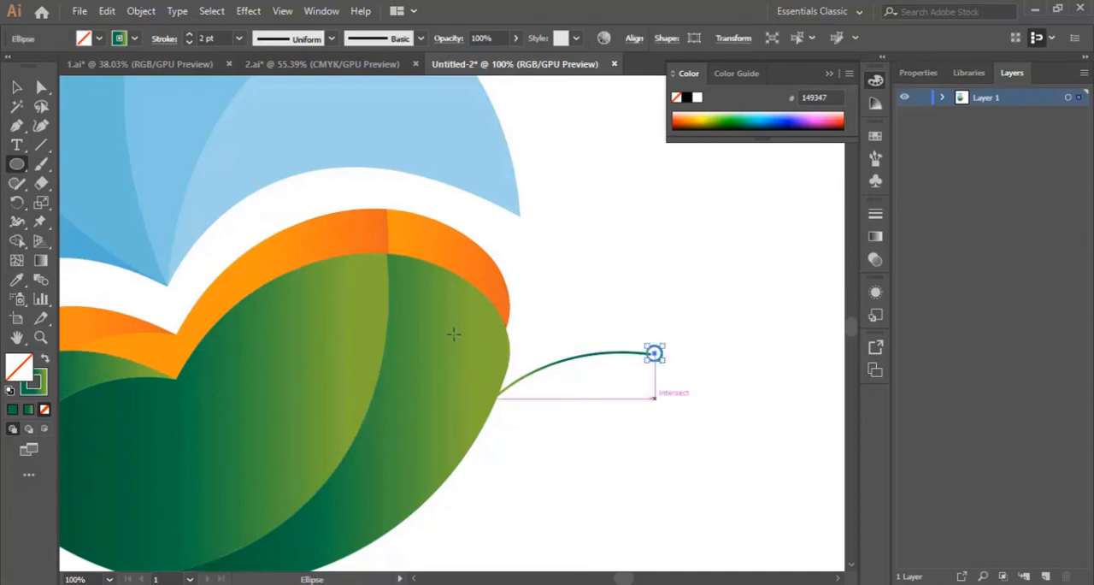
{"action": "left_click", "coordinate": [45, 363]}
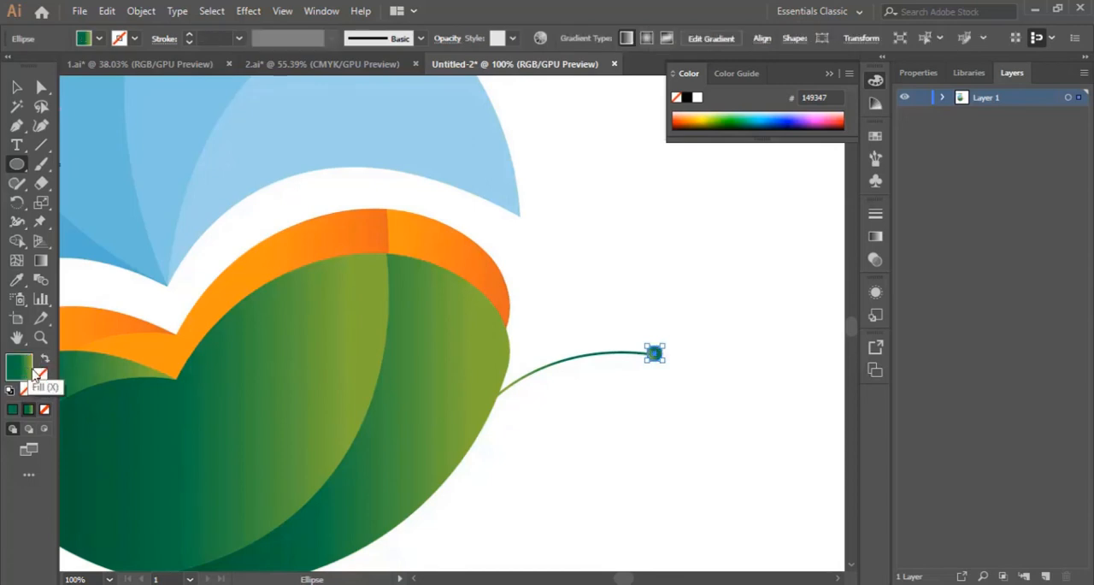
{"action": "key", "text": "v"}
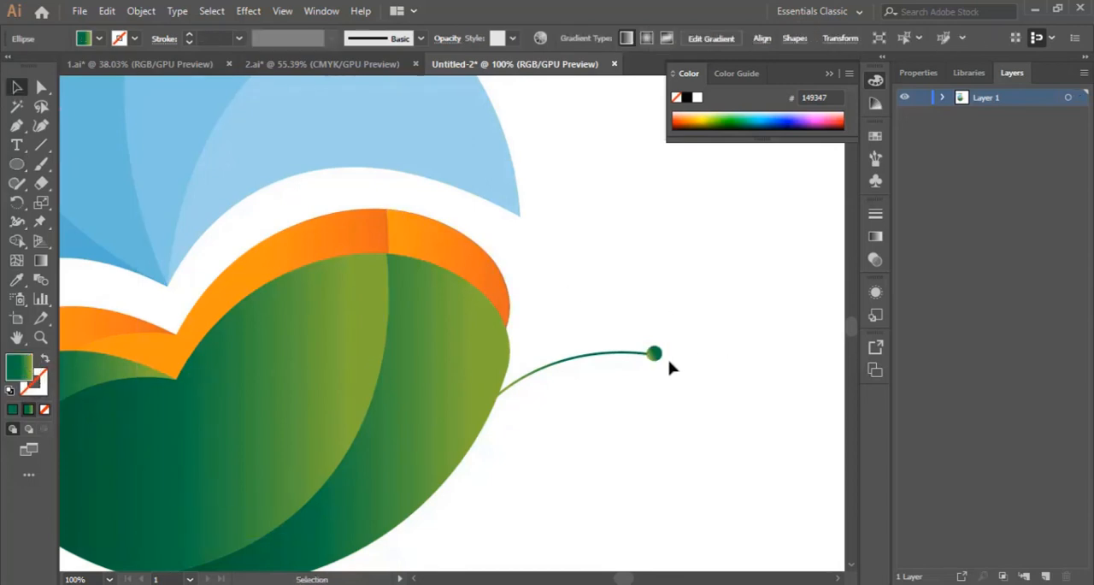
{"action": "left_click_drag", "start_coordinate": [662, 358], "coordinate": [657, 356]}
{"action": "left_click", "coordinate": [700, 355]}
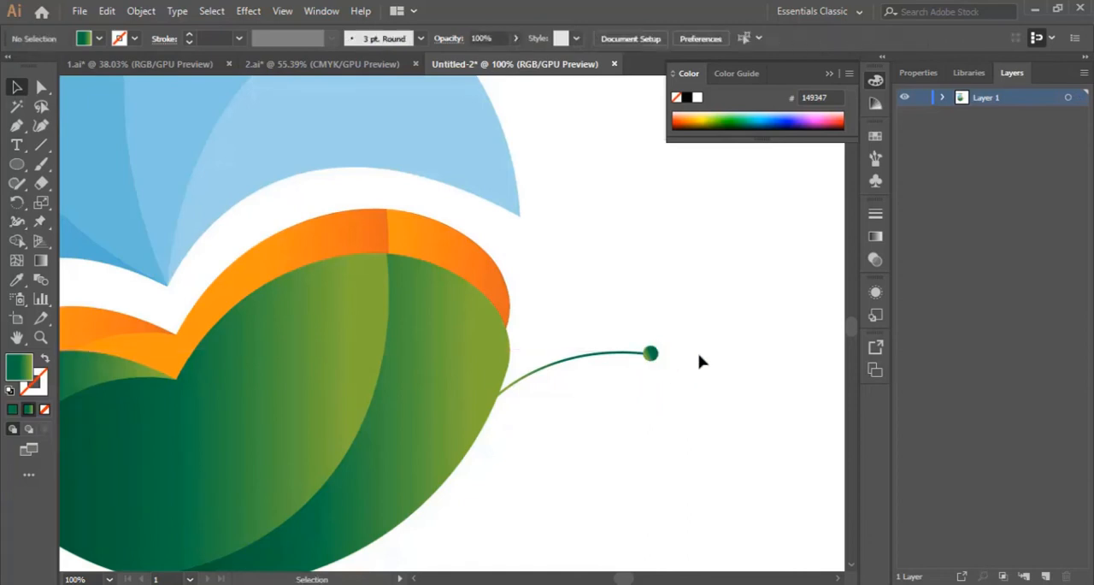
Duplicate the curve with its end dot and rotate the copy upward, keeping both curves joined at the leaf's edge
{"action": "scroll", "coordinate": [684, 367], "scroll_direction": "down", "scroll_amount": 1}
{"action": "left_click", "coordinate": [653, 336]}
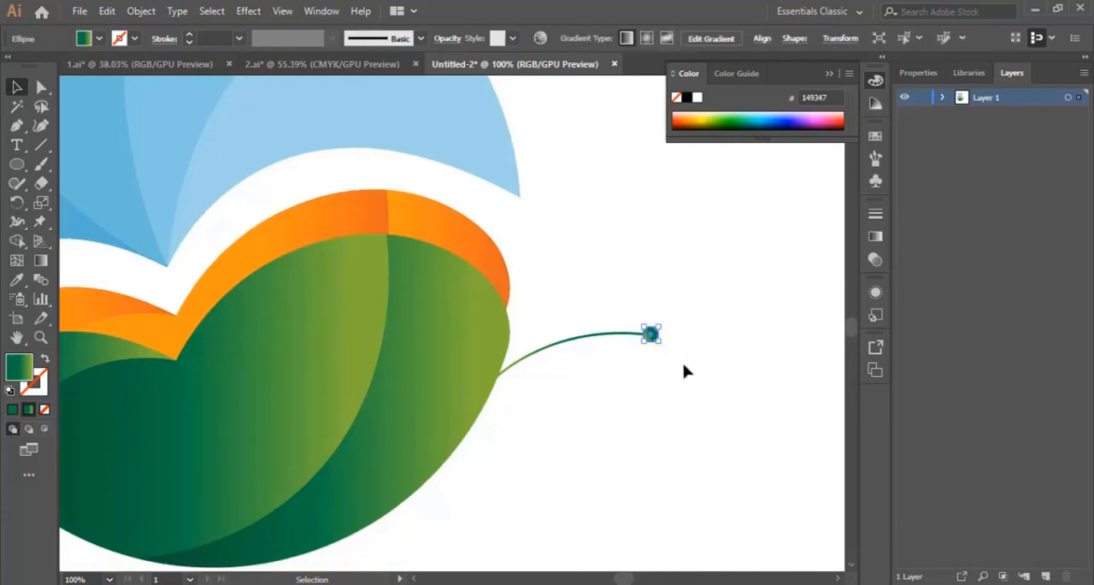
{"action": "left_click_drag", "start_coordinate": [582, 301], "coordinate": [715, 397]}
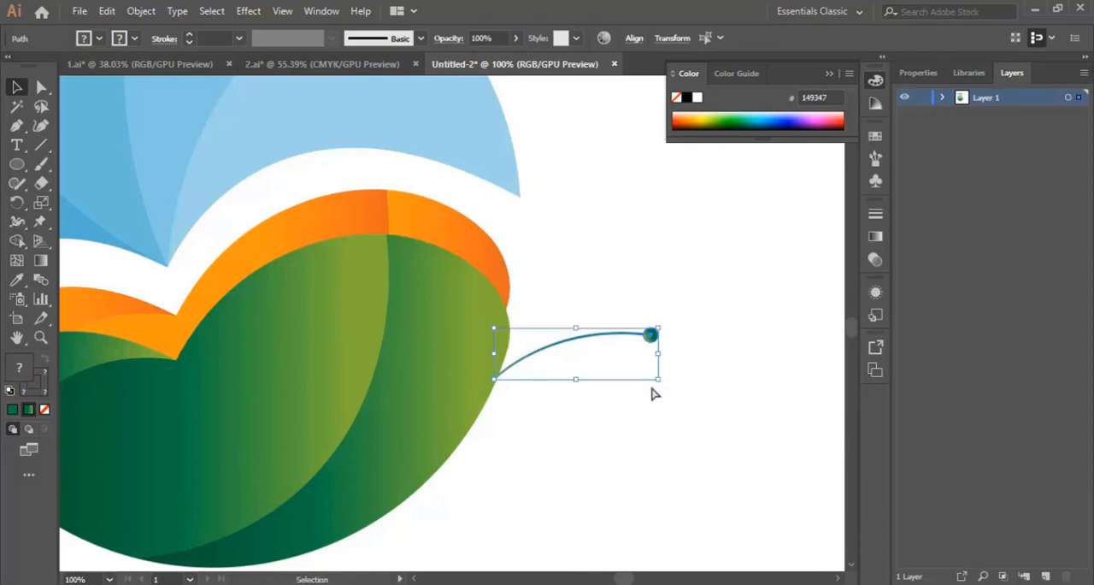
{"action": "left_click_drag", "start_coordinate": [650, 335], "coordinate": [628, 303]}
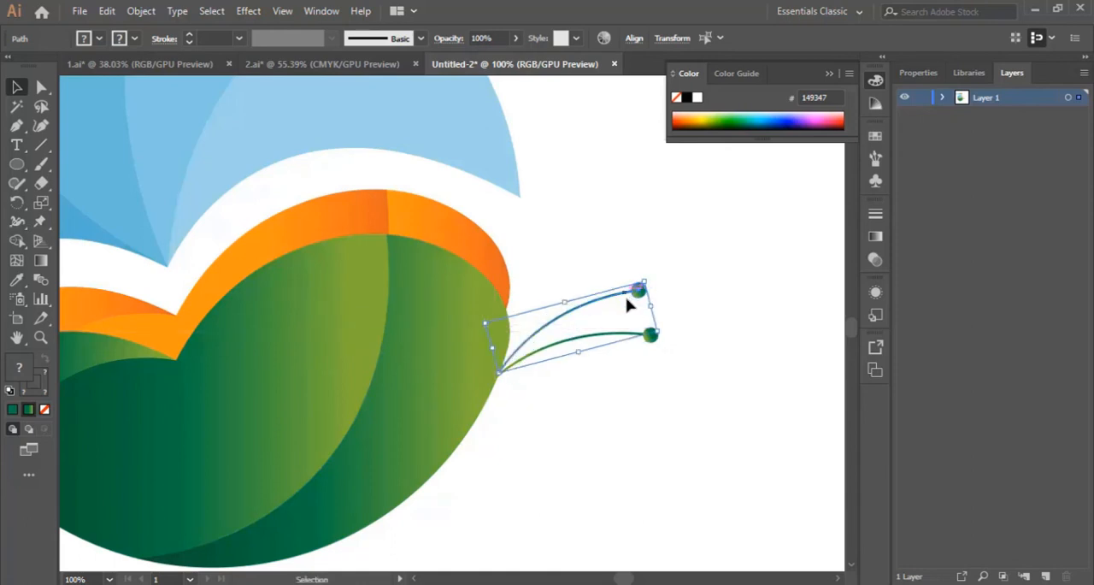
{"action": "left_click", "coordinate": [716, 286]}
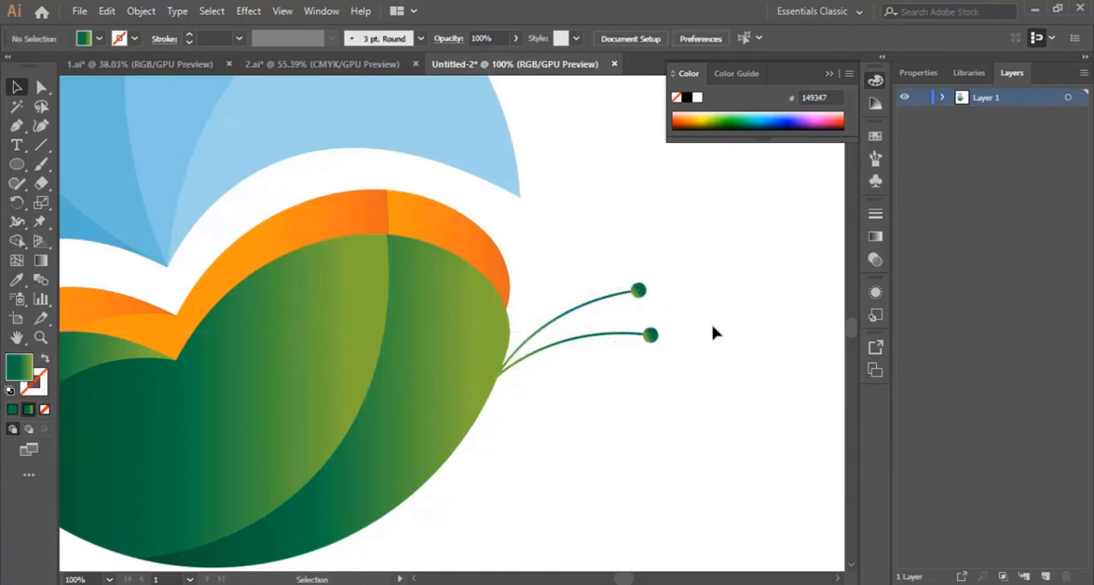
Apply the orange band's gradient to the upper curve with the Eyedropper, swap it from fill to stroke, and deselect the curve
{"action": "left_click", "coordinate": [605, 303]}
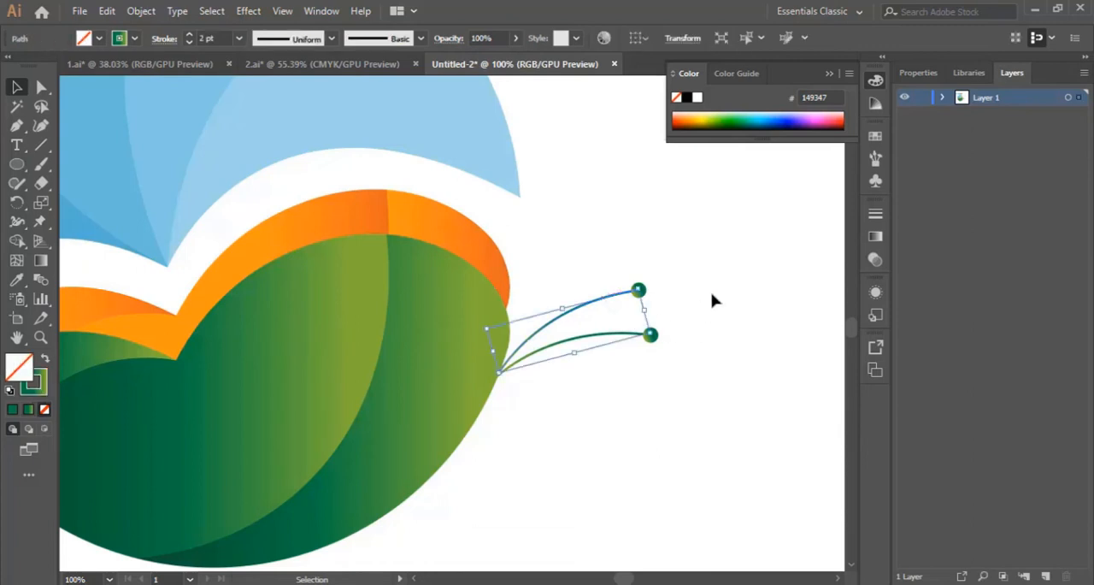
{"action": "left_click", "coordinate": [713, 300]}
{"action": "left_click", "coordinate": [605, 306]}
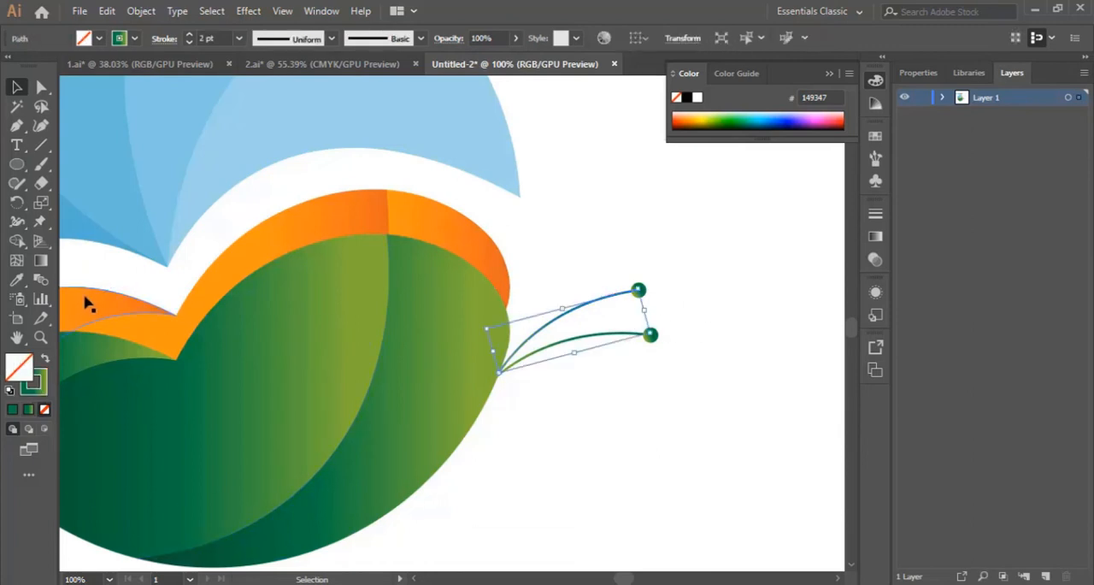
{"action": "left_click", "coordinate": [19, 285]}
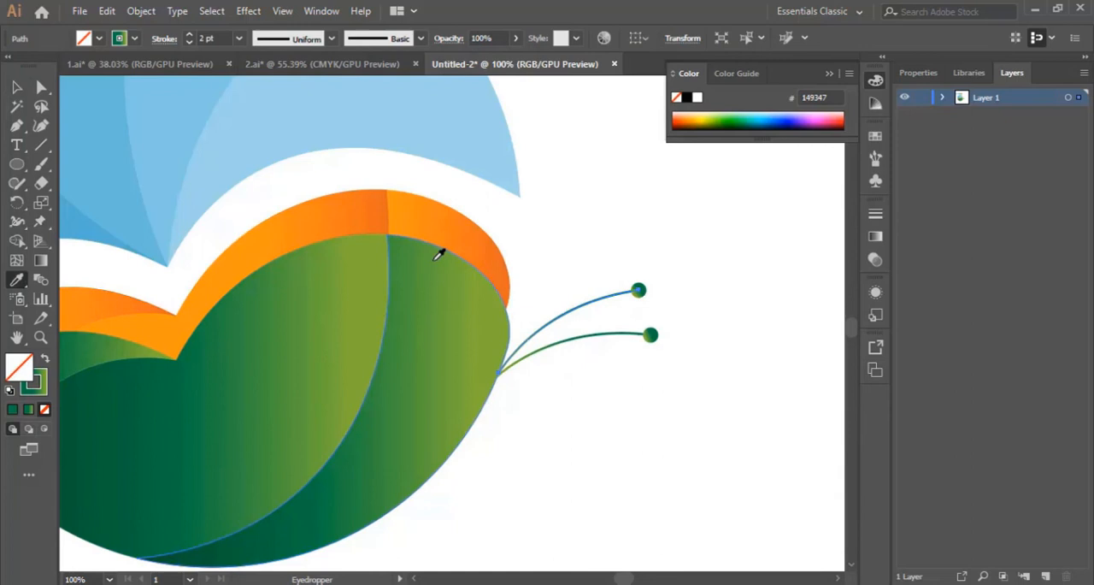
{"action": "left_click", "coordinate": [476, 241]}
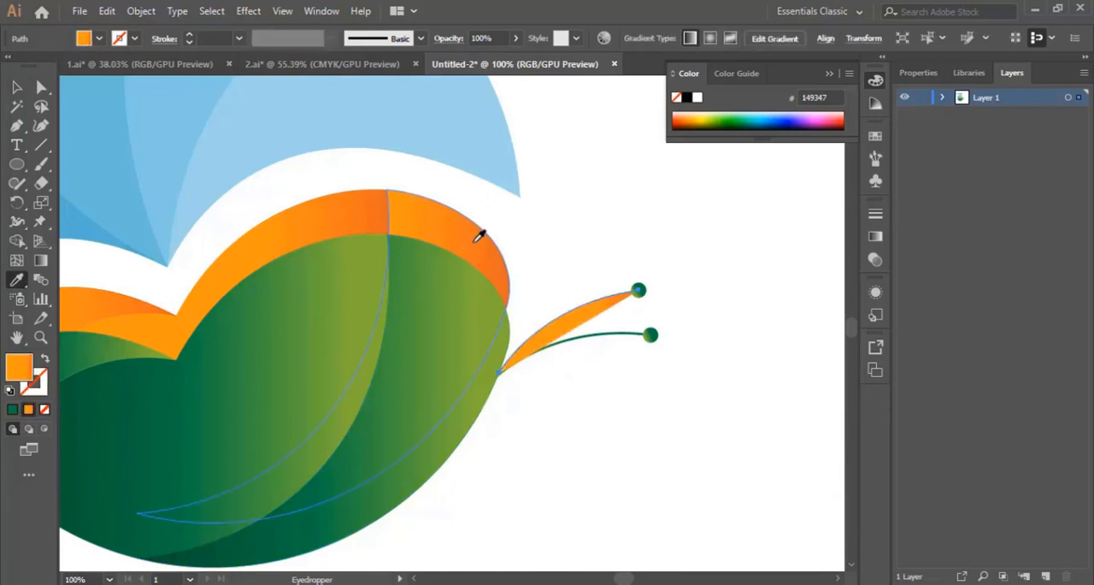
{"action": "left_click", "coordinate": [45, 360]}
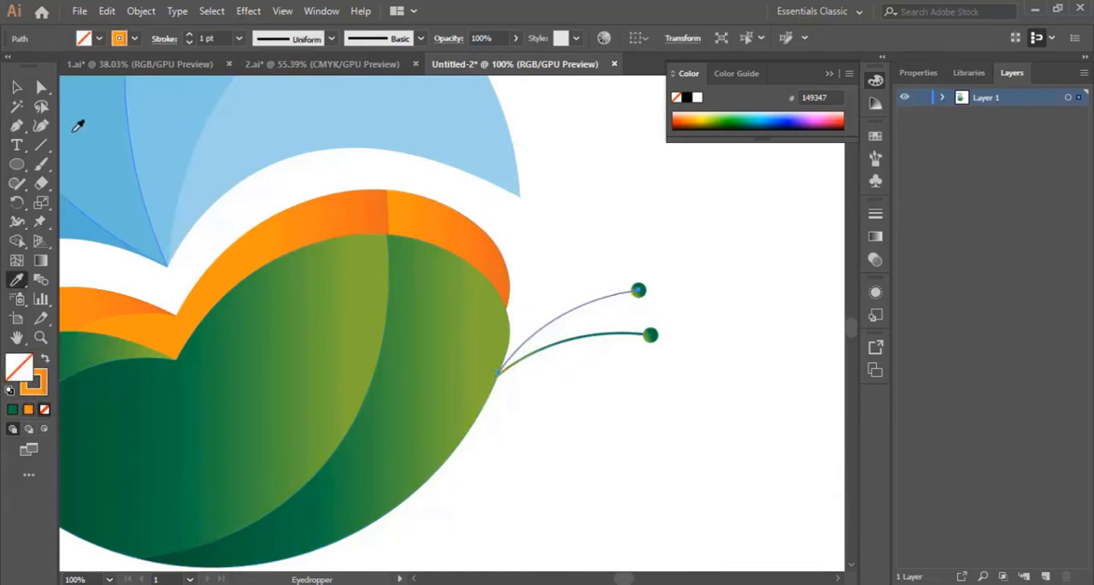
{"action": "key", "text": "v"}
{"action": "left_click", "coordinate": [722, 261]}
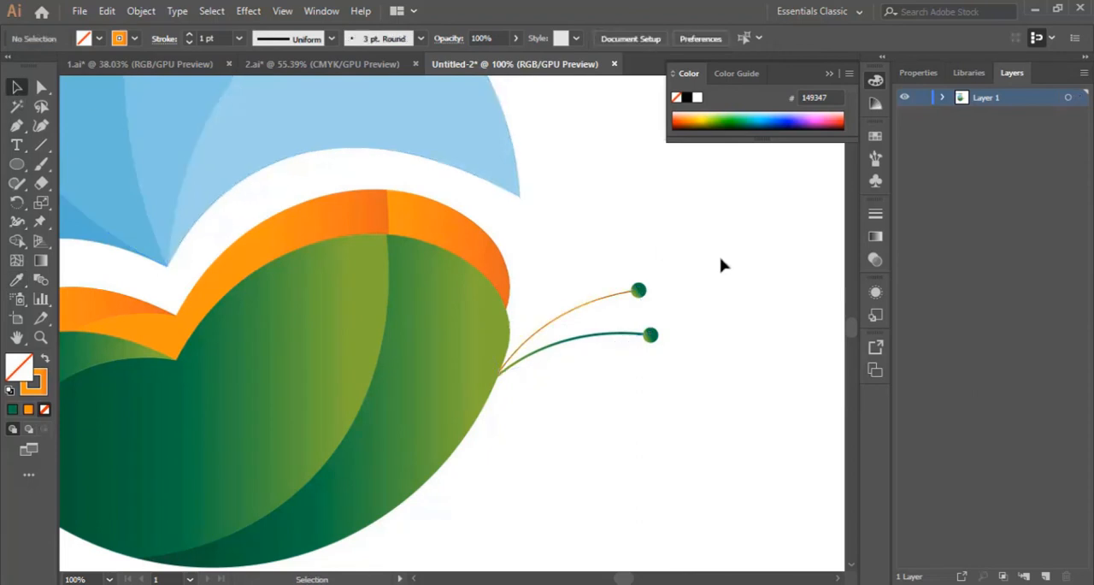
Apply the orange band's gradient to the upper antenna's end dot with the Eyedropper, and deselect the dot
{"action": "left_click", "coordinate": [641, 292]}
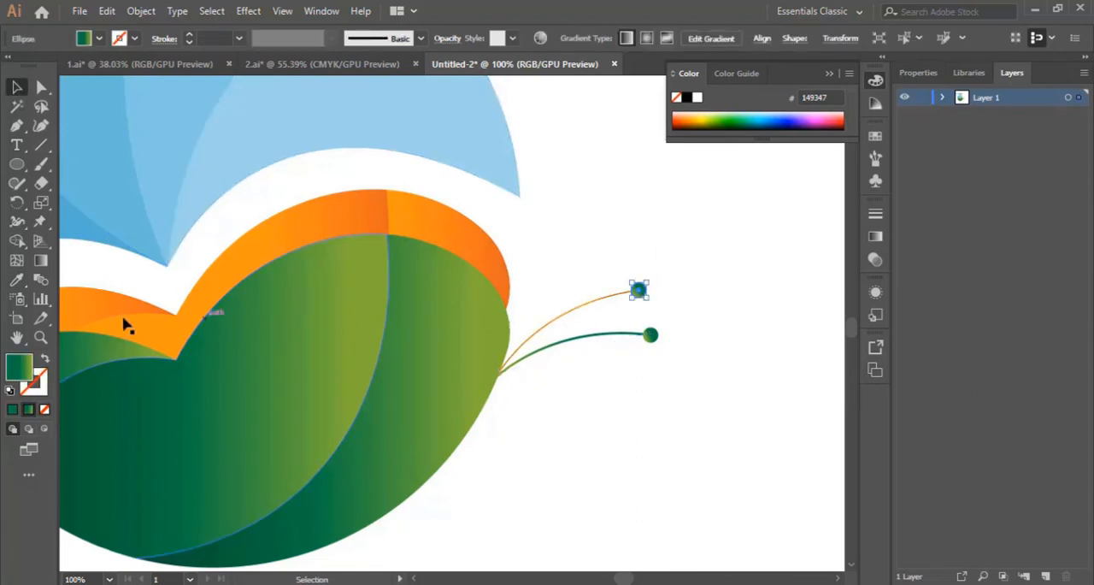
{"action": "left_click", "coordinate": [16, 279]}
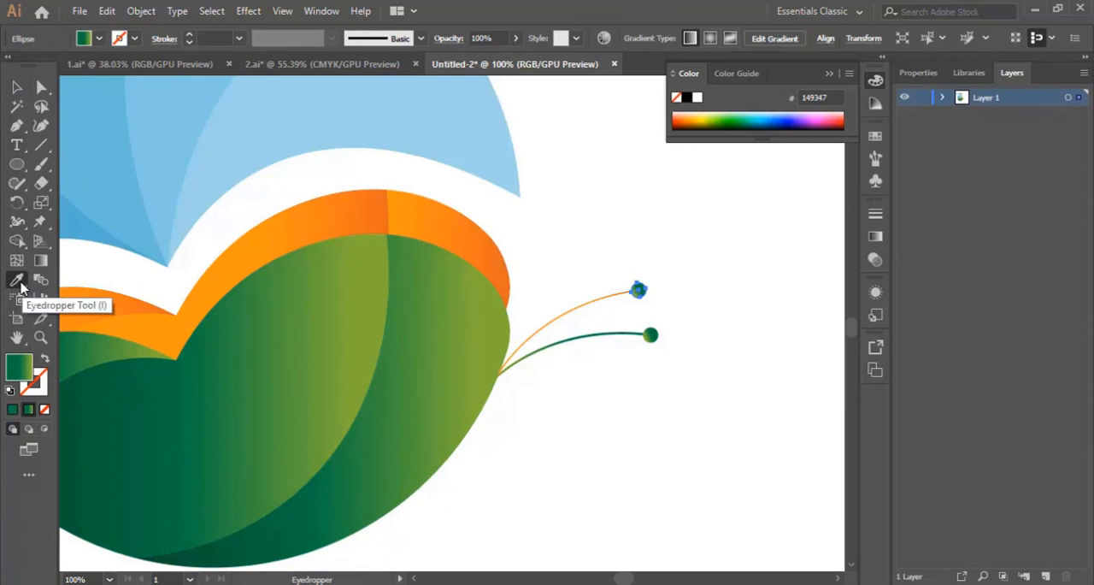
{"action": "left_click", "coordinate": [464, 224]}
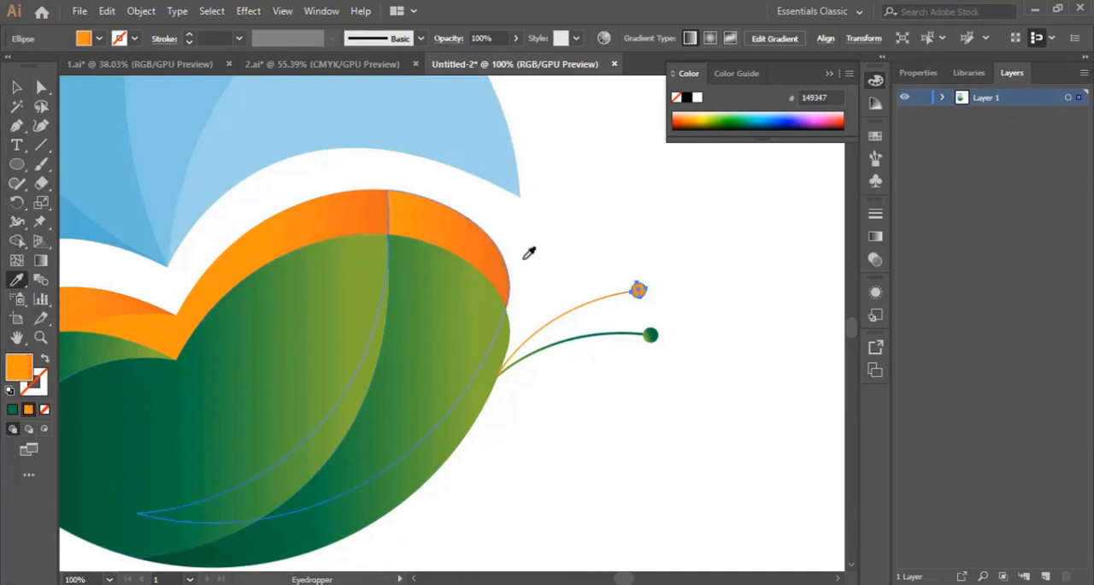
{"action": "left_click", "coordinate": [17, 89]}
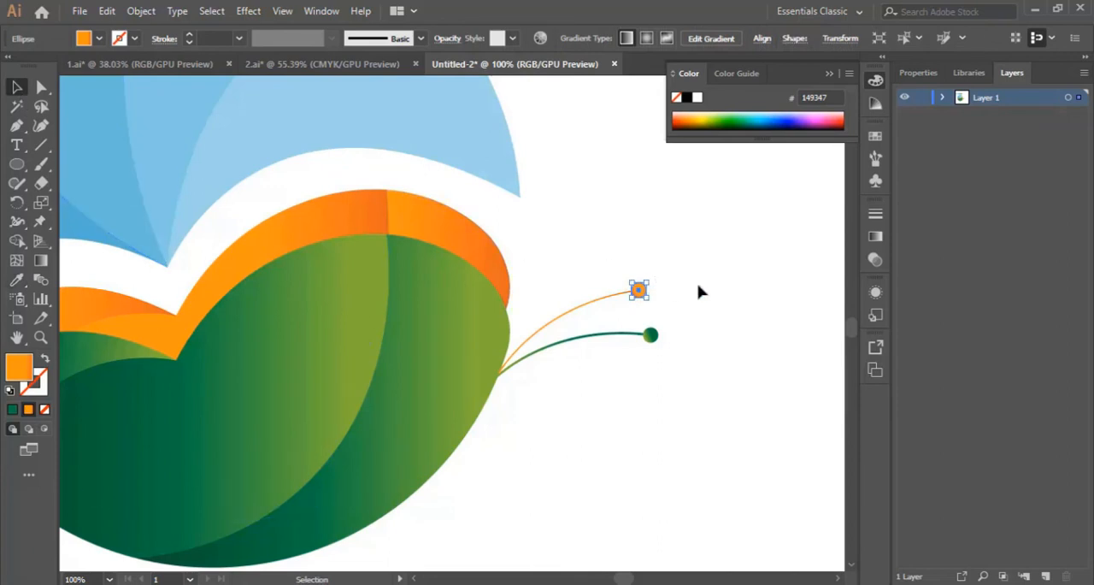
{"action": "left_click", "coordinate": [735, 391]}
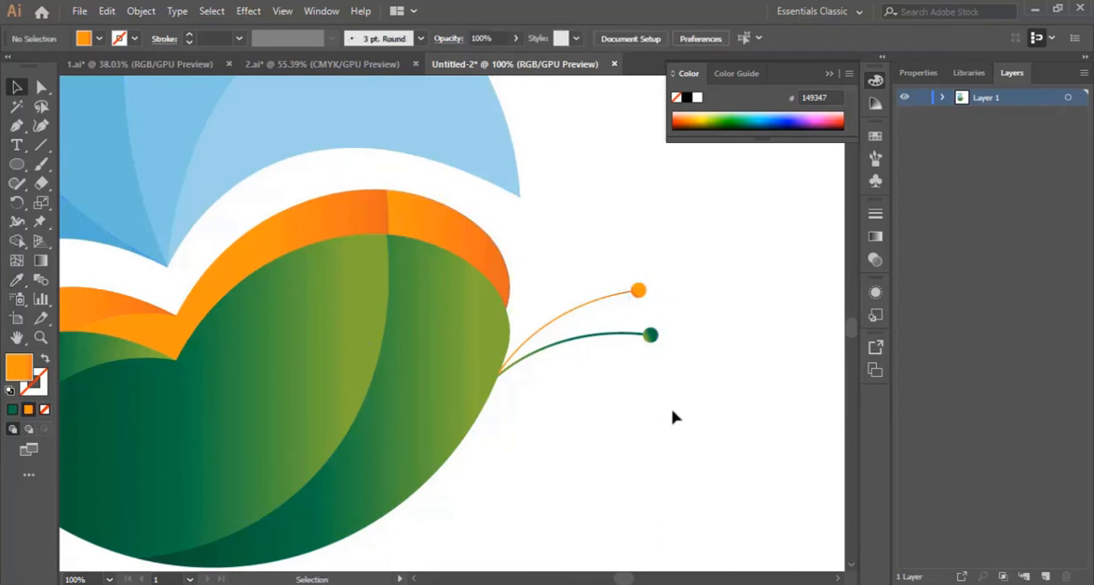
Select the whole butterfly logo with its antennae, move it to the right on the artboard, and deselect it
{"action": "key", "text": "ctrl+minus"}
{"action": "key", "text": "ctrl+minus"}
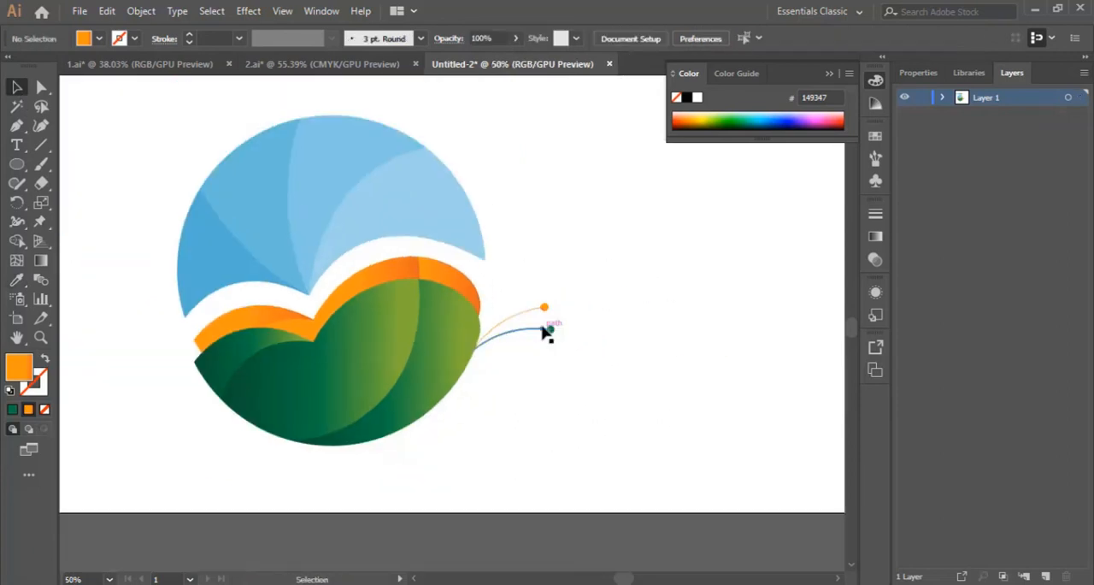
{"action": "scroll", "coordinate": [524, 292], "scroll_direction": "up", "scroll_amount": 1}
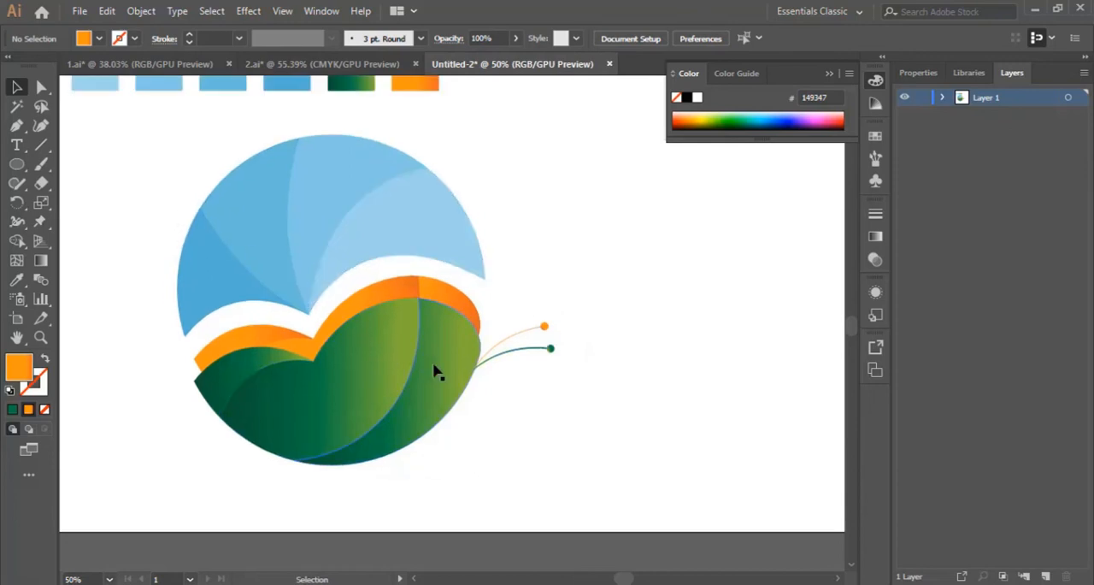
{"action": "scroll", "coordinate": [628, 580], "scroll_direction": "right", "scroll_amount": 6}
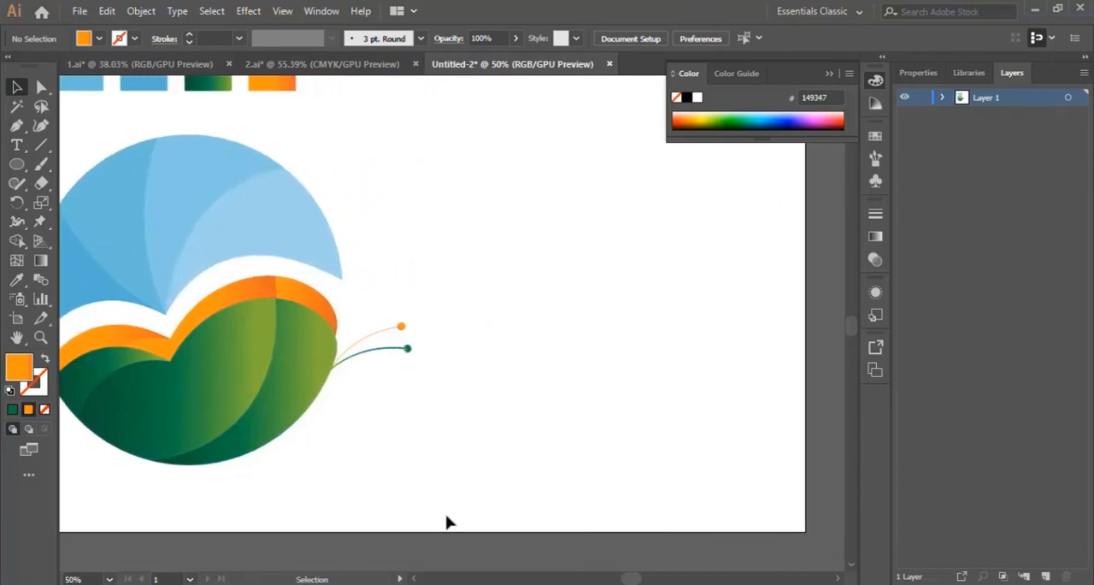
{"action": "scroll", "coordinate": [447, 518], "scroll_direction": "up", "scroll_amount": 2}
{"action": "left_click_drag", "start_coordinate": [481, 231], "coordinate": [107, 489]}
{"action": "left_click_drag", "start_coordinate": [183, 274], "coordinate": [523, 244]}
{"action": "scroll", "coordinate": [547, 401], "scroll_direction": "down", "scroll_amount": 3}
{"action": "left_click", "coordinate": [547, 498]}
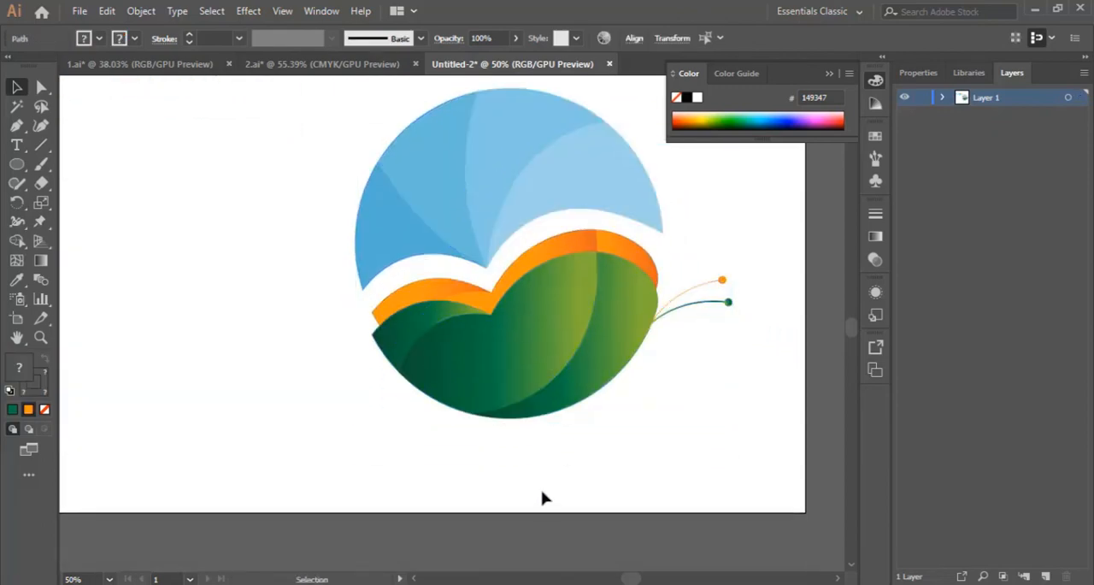
Select all the logo shapes and move them slightly upward to make room below the circle
{"action": "scroll", "coordinate": [320, 473], "scroll_direction": "up", "scroll_amount": 2}
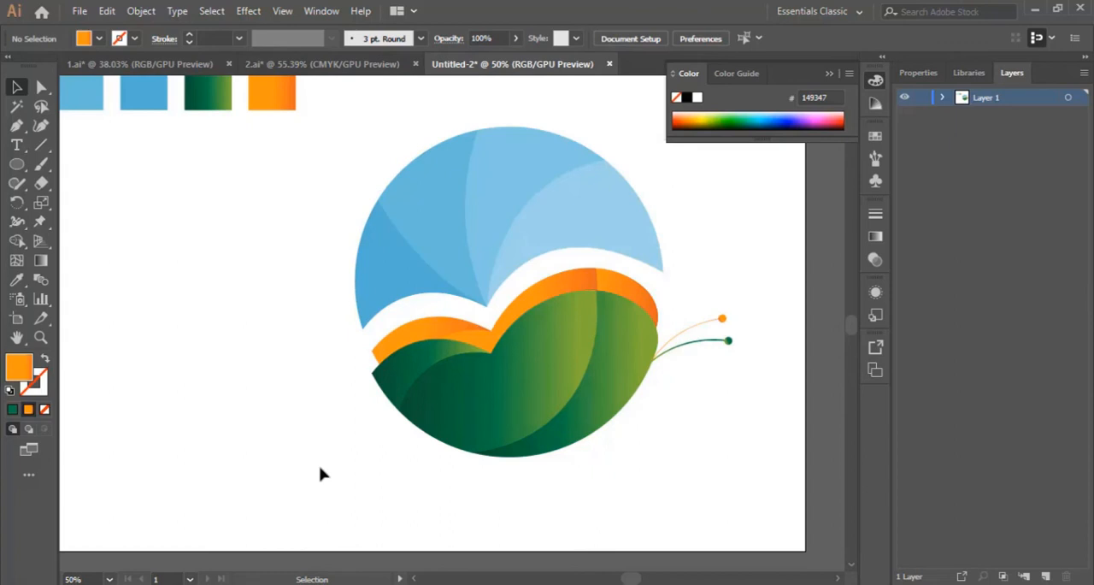
{"action": "scroll", "coordinate": [521, 428], "scroll_direction": "down", "scroll_amount": 3}
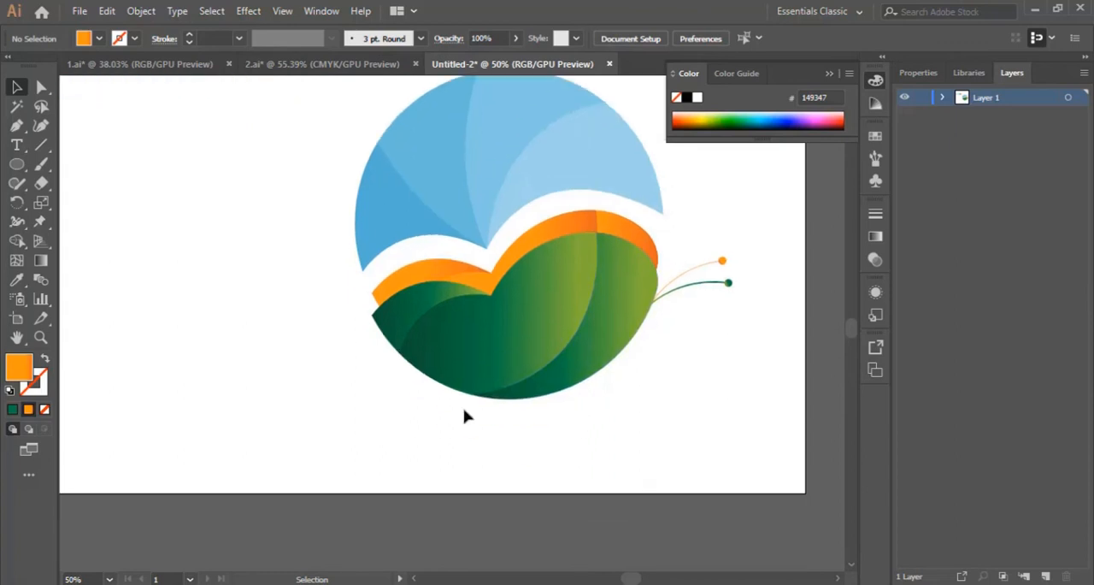
{"action": "left_click_drag", "start_coordinate": [330, 116], "coordinate": [652, 366]}
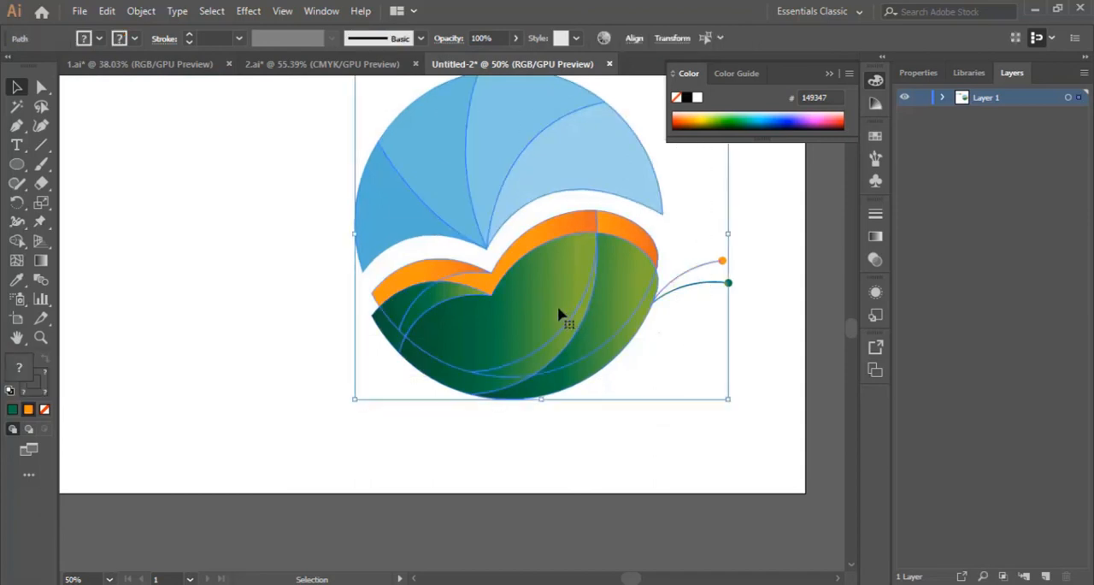
{"action": "left_click_drag", "start_coordinate": [559, 313], "coordinate": [557, 289]}
{"action": "scroll", "coordinate": [553, 350], "scroll_direction": "up", "scroll_amount": 3}
{"action": "scroll", "coordinate": [552, 350], "scroll_direction": "up", "scroll_amount": 2}
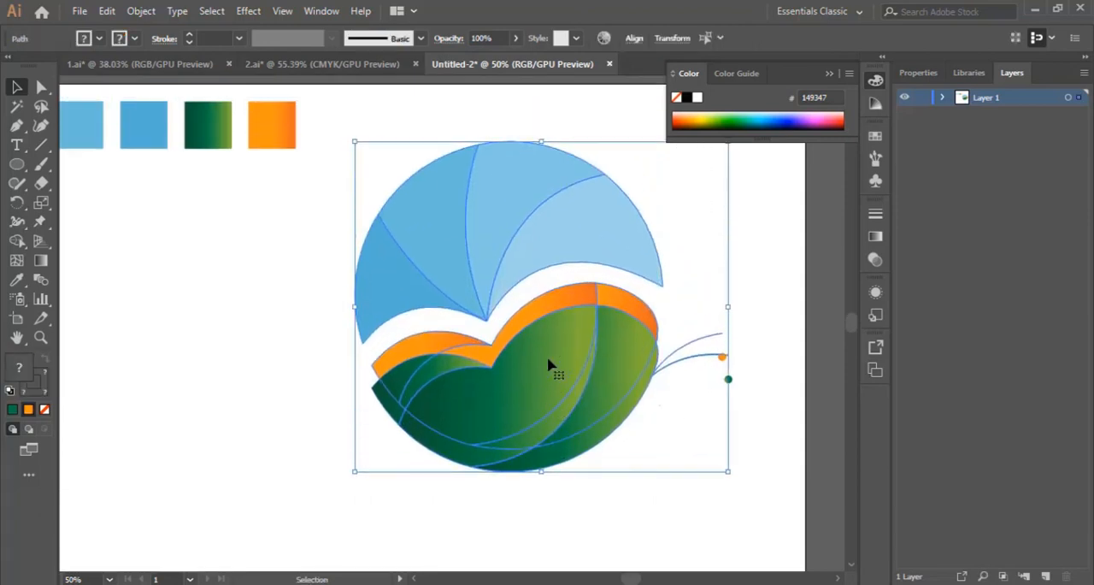
{"action": "scroll", "coordinate": [551, 365], "scroll_direction": "down", "scroll_amount": 3}
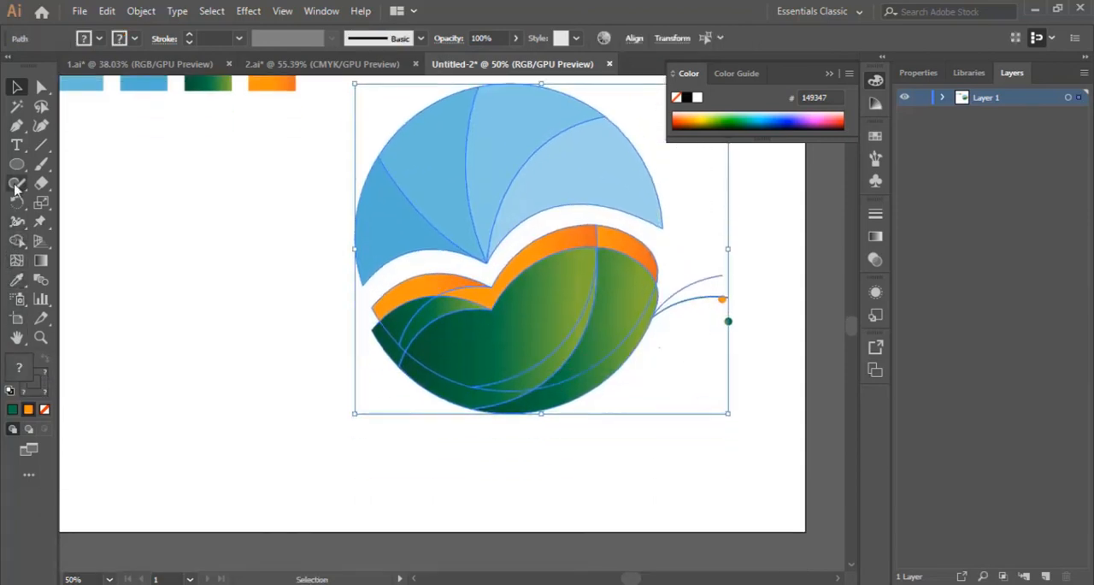
Add the text "butterfly" at 48 pt below the logo
{"action": "left_click", "coordinate": [16, 144]}
{"action": "scroll", "coordinate": [478, 417], "scroll_direction": "down", "scroll_amount": 2}
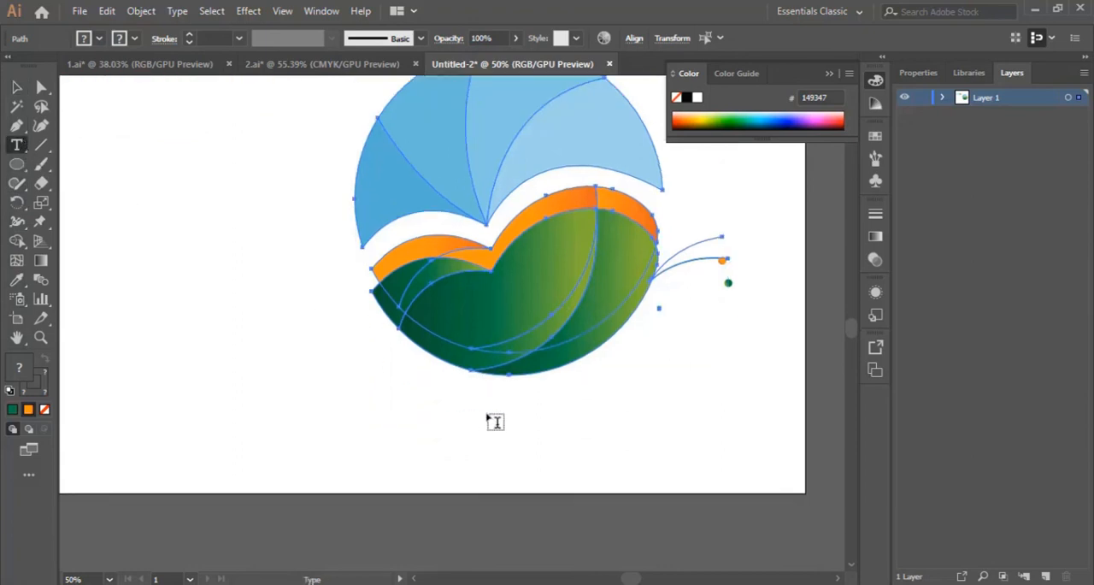
{"action": "scroll", "coordinate": [495, 421], "scroll_direction": "up", "scroll_amount": 1}
{"action": "left_click", "coordinate": [479, 441]}
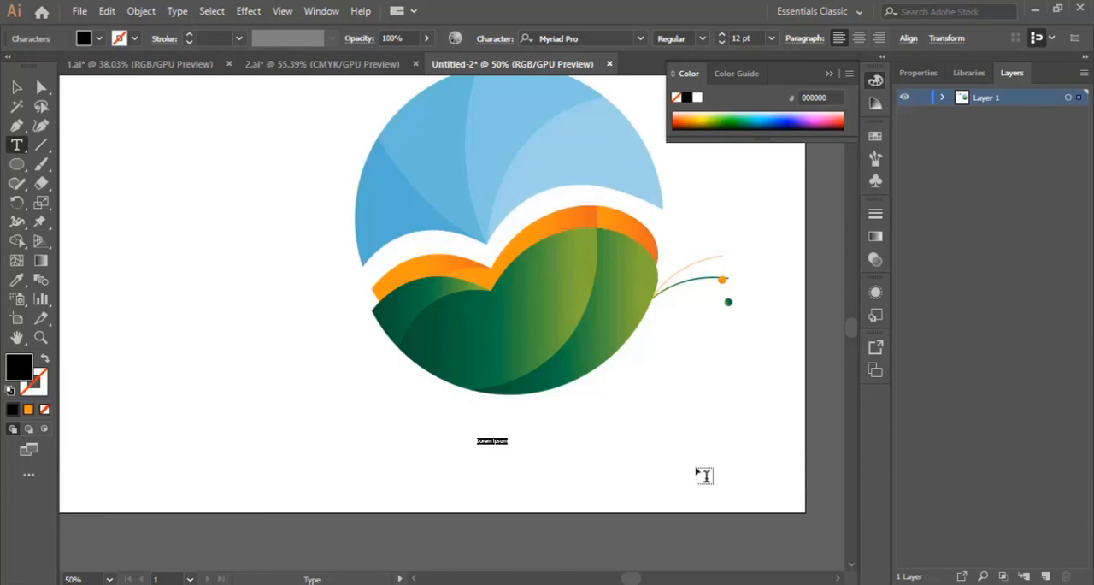
{"action": "left_click", "coordinate": [772, 38]}
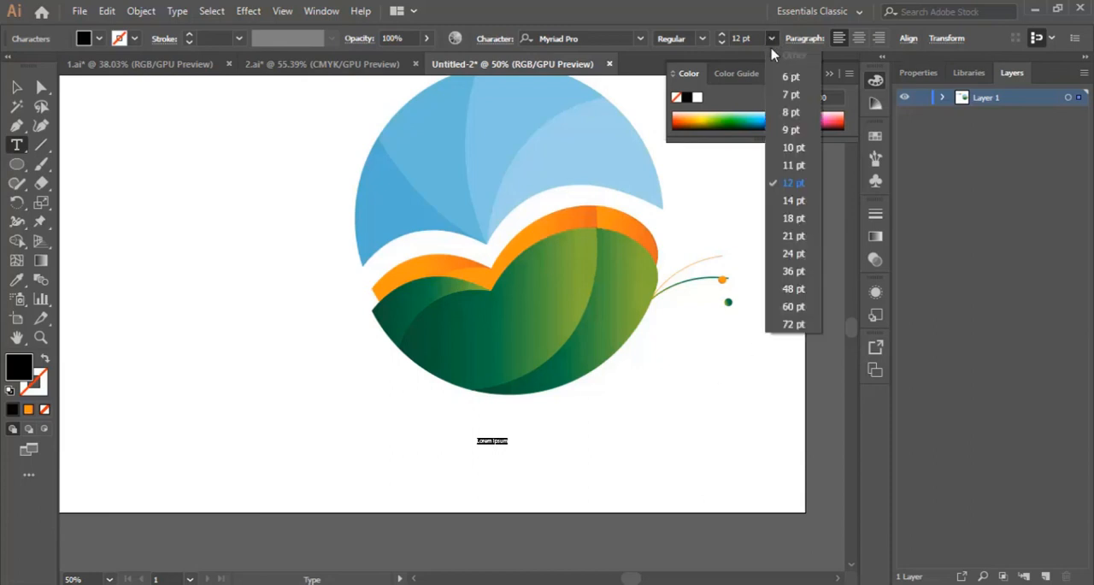
{"action": "left_click", "coordinate": [802, 290]}
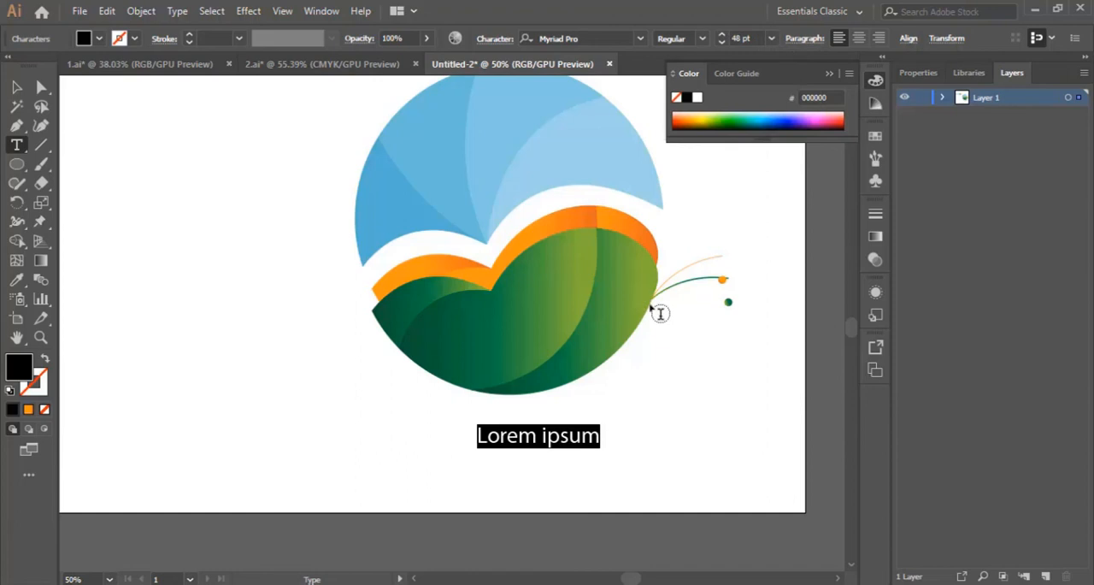
{"action": "type", "text": "buterfly"}
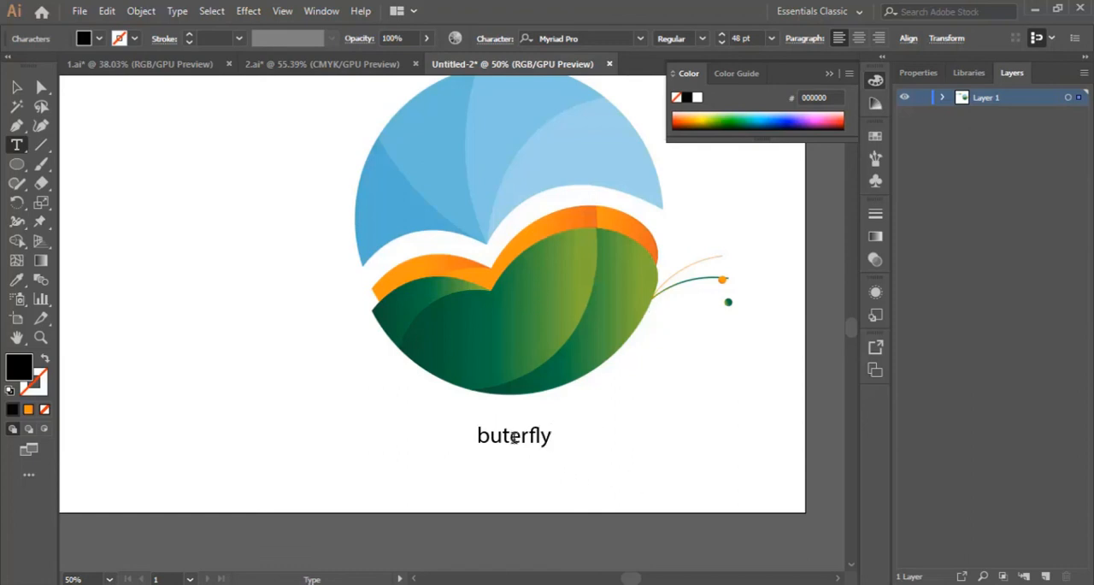
{"action": "type", "text": "t"}
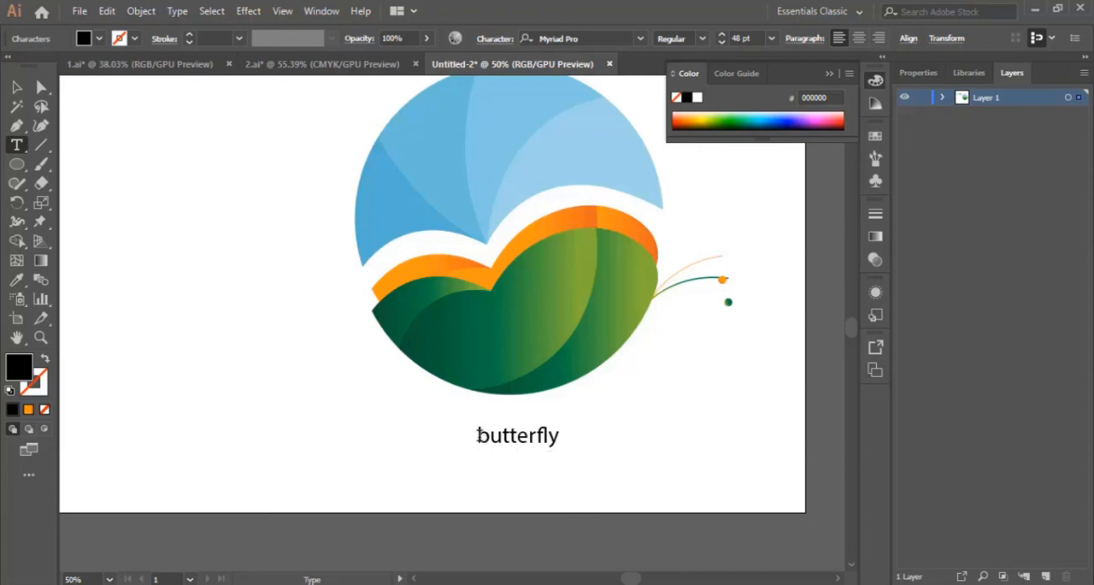
Set the "butterfly" text to the Back to Black Demo font at 60 pt and finish editing it
{"action": "left_click_drag", "start_coordinate": [477, 434], "coordinate": [637, 440]}
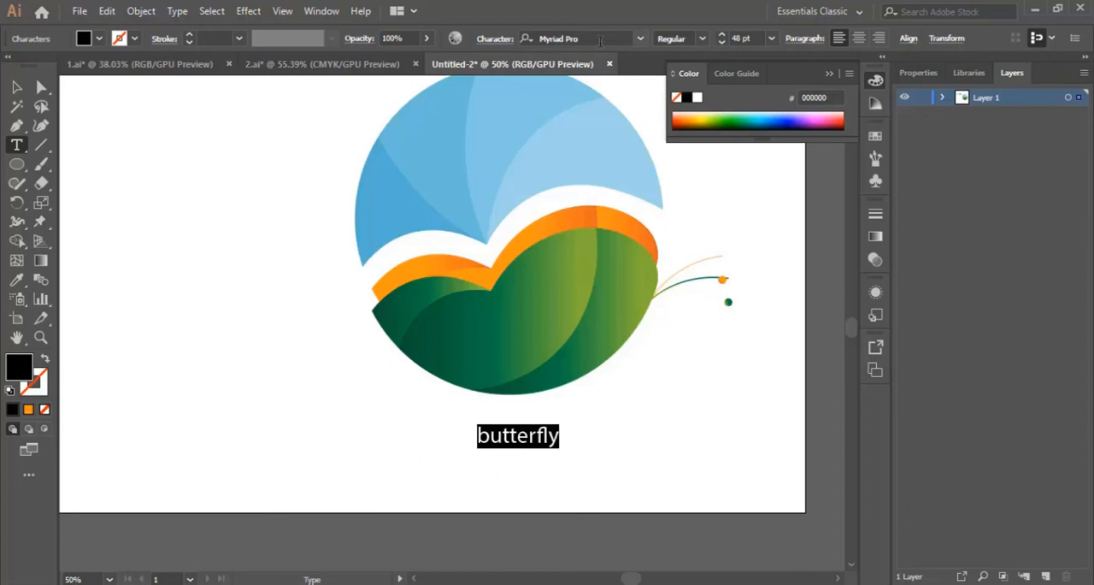
{"action": "left_click", "coordinate": [639, 39]}
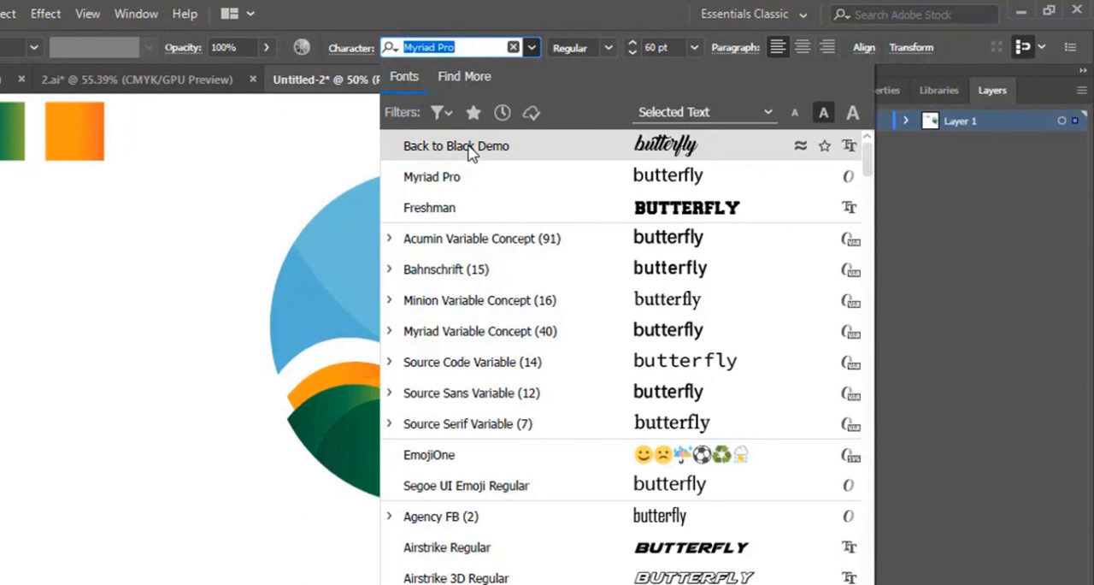
{"action": "left_click", "coordinate": [468, 151]}
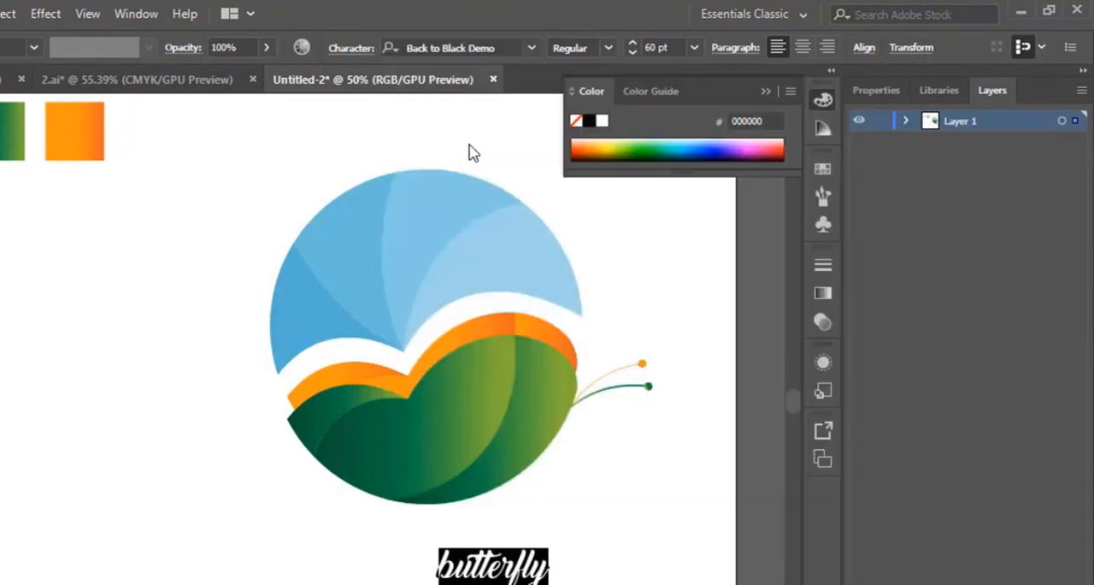
{"action": "key", "text": "Escape"}
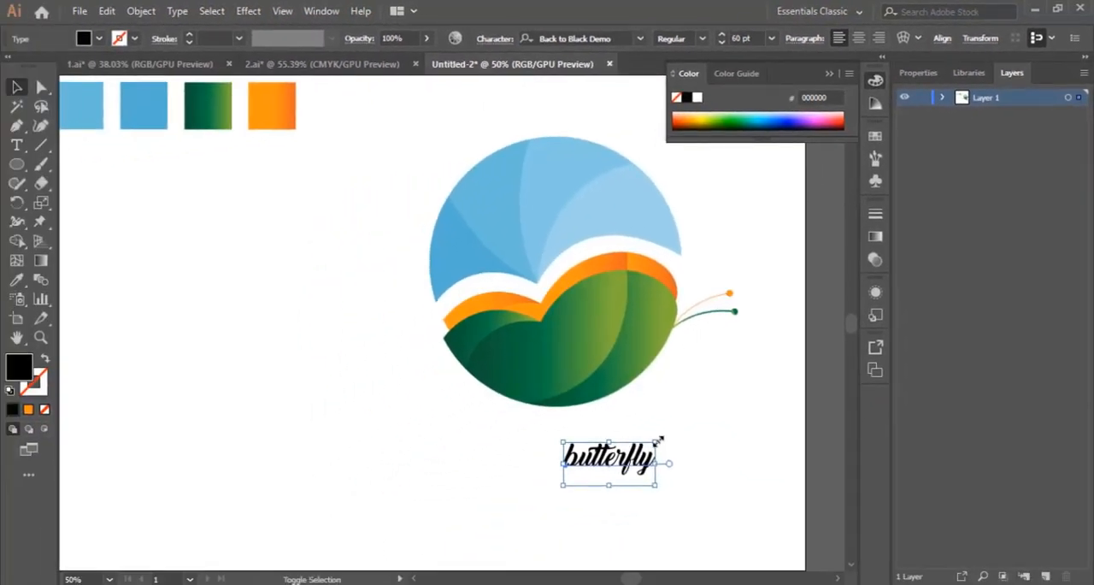
Scale the "butterfly" text up to roughly twice its size, center it beneath the circle, deselect it, and collapse the Color panel
{"action": "left_click_drag", "start_coordinate": [659, 440], "coordinate": [757, 361]}
{"action": "left_click_drag", "start_coordinate": [726, 442], "coordinate": [621, 461]}
{"action": "left_click", "coordinate": [753, 433]}
{"action": "left_click", "coordinate": [829, 74]}
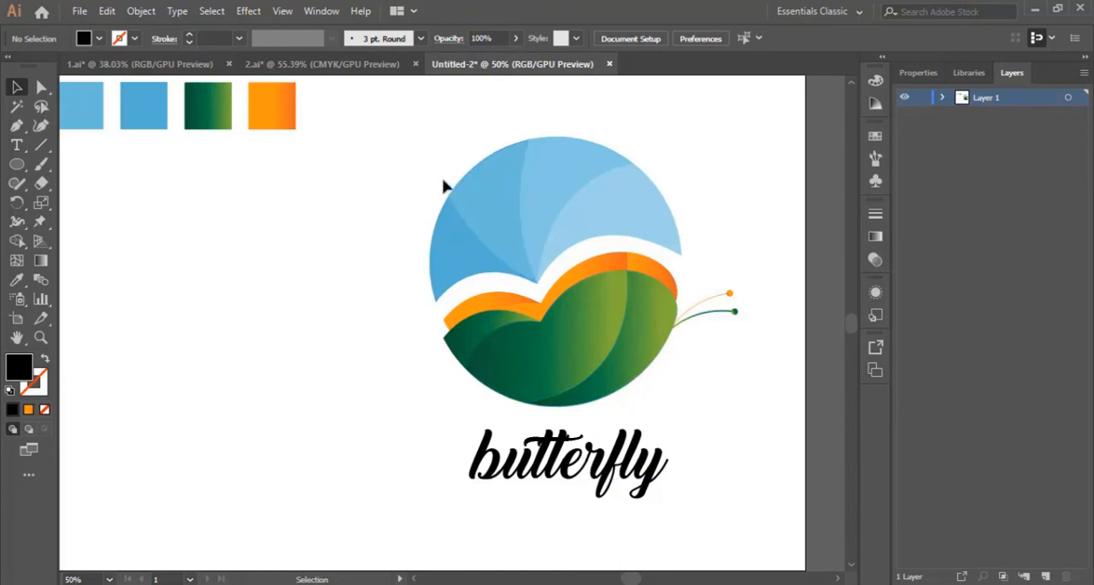
{"action": "left_click_drag", "start_coordinate": [431, 164], "coordinate": [732, 514]}
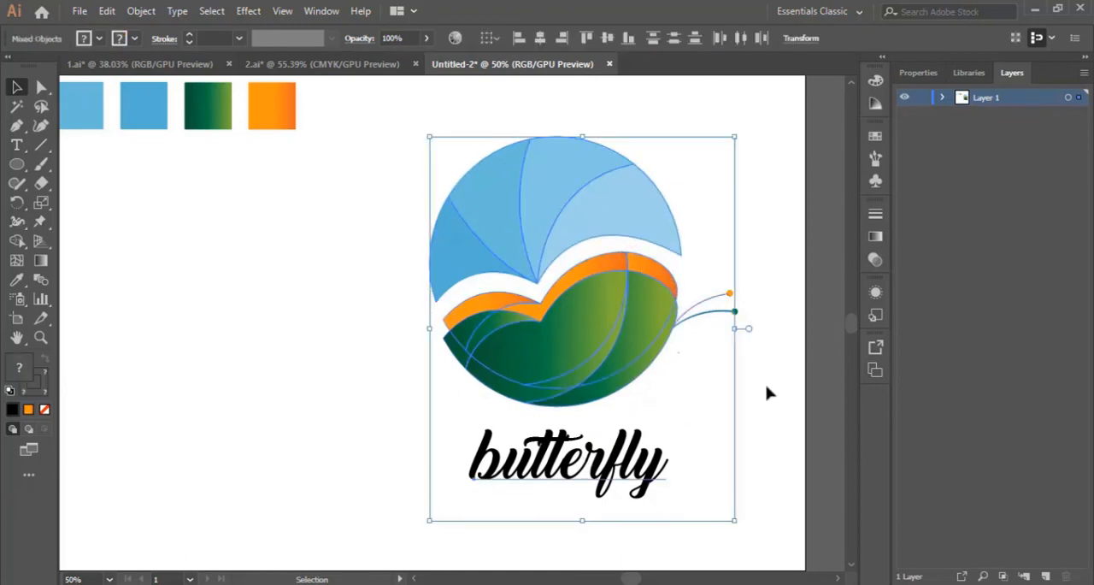
{"action": "left_click", "coordinate": [768, 411]}
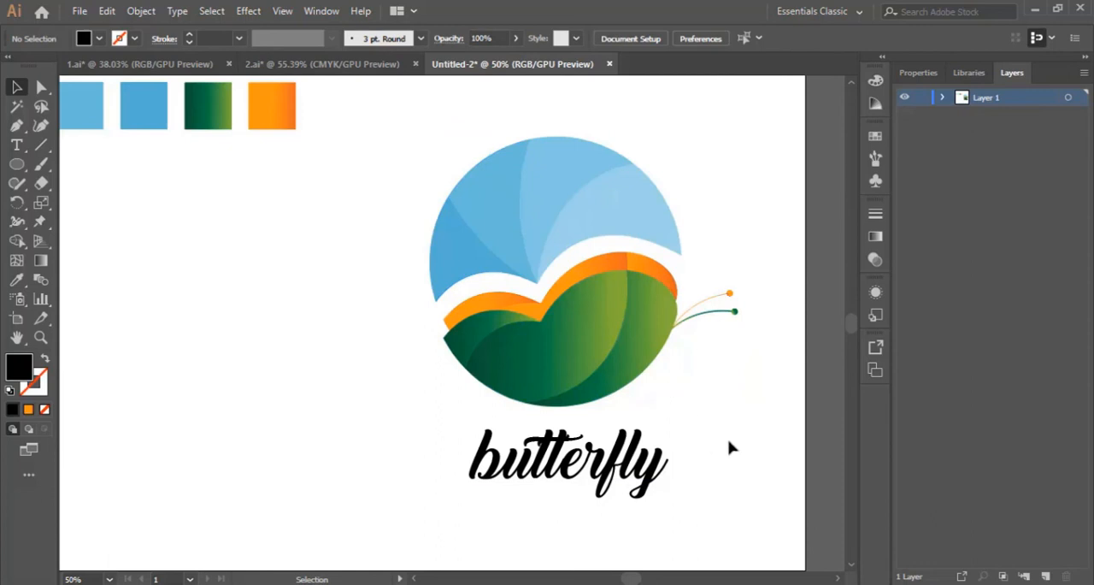